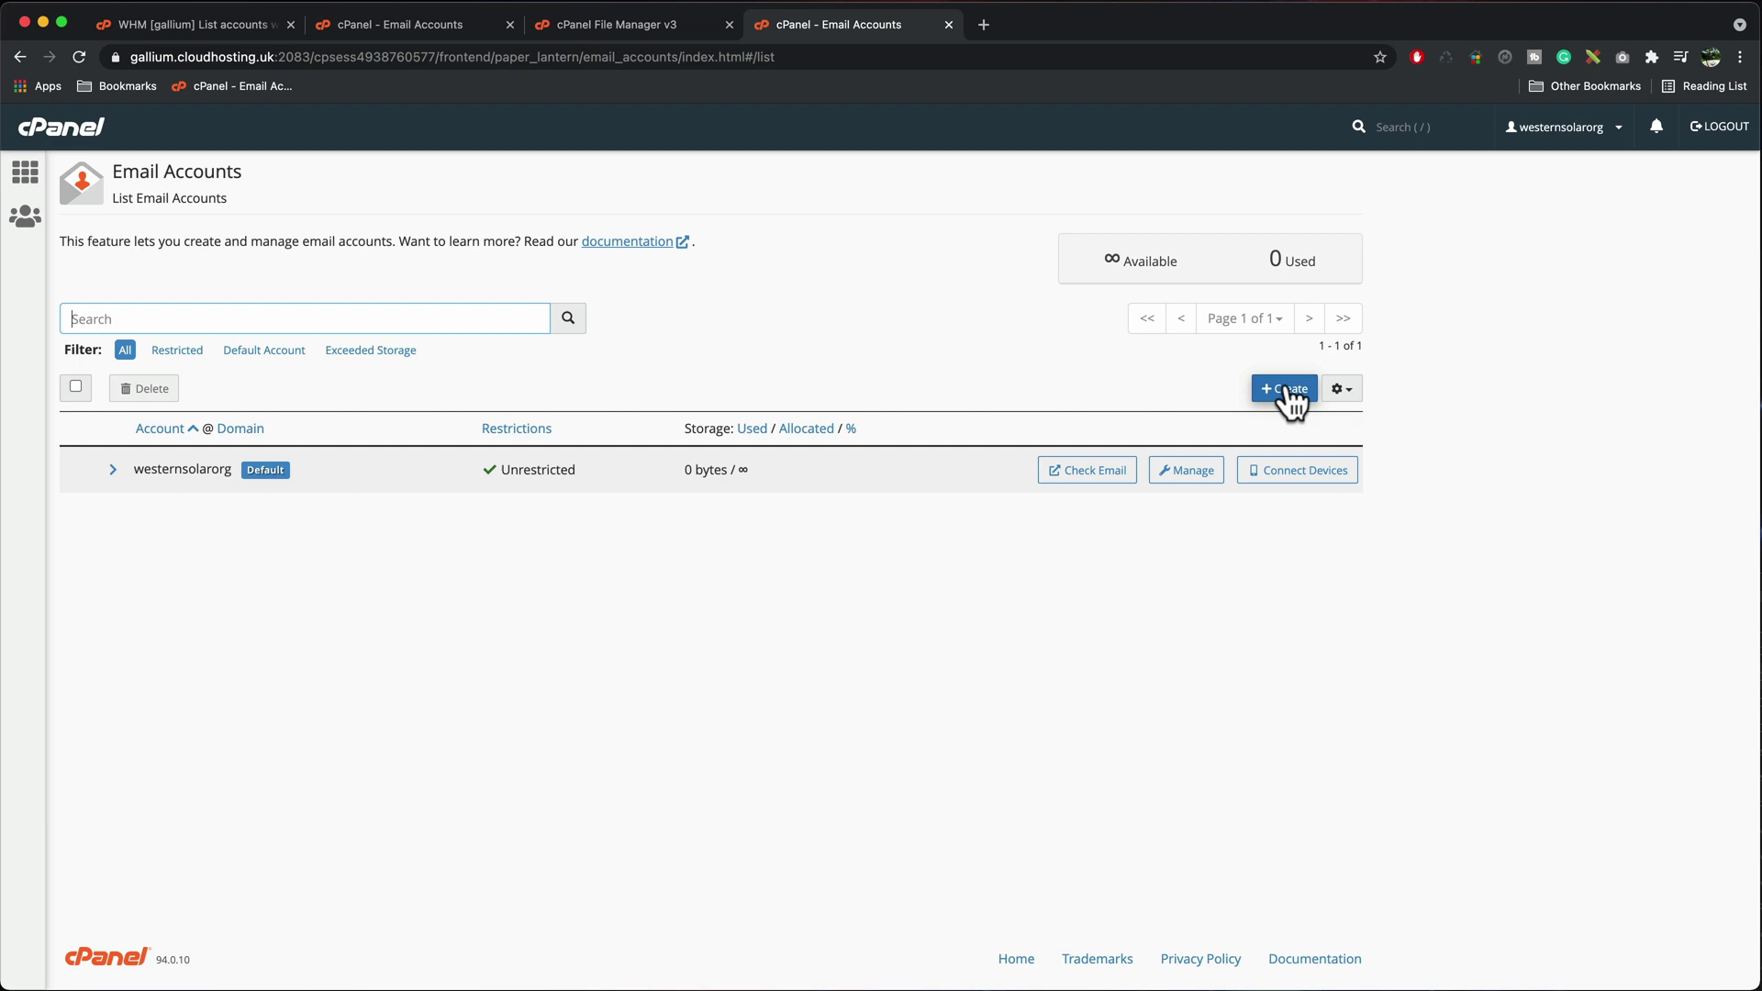
Zip the mail folder's items, then drop mailboxes.zip onto the upload zone.
{"action": "left_click", "coordinate": [1289, 390]}
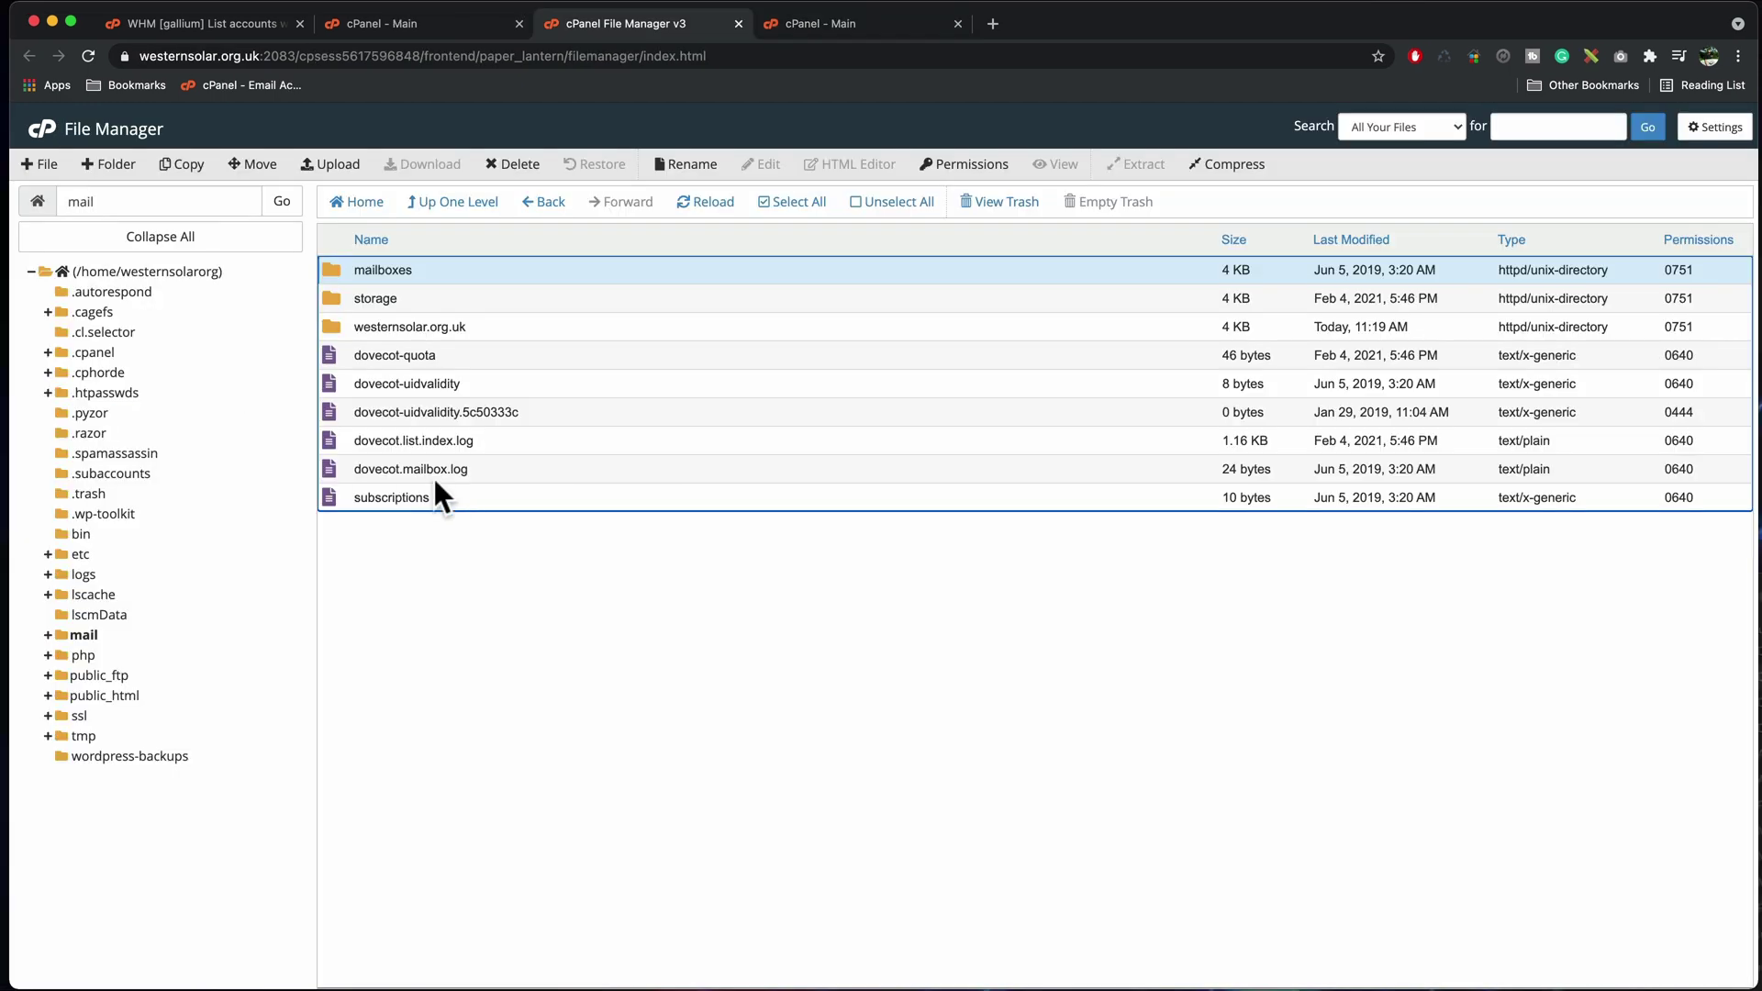
{"action": "left_click", "coordinate": [438, 496], "text": "shift"}
{"action": "right_click", "coordinate": [441, 499]}
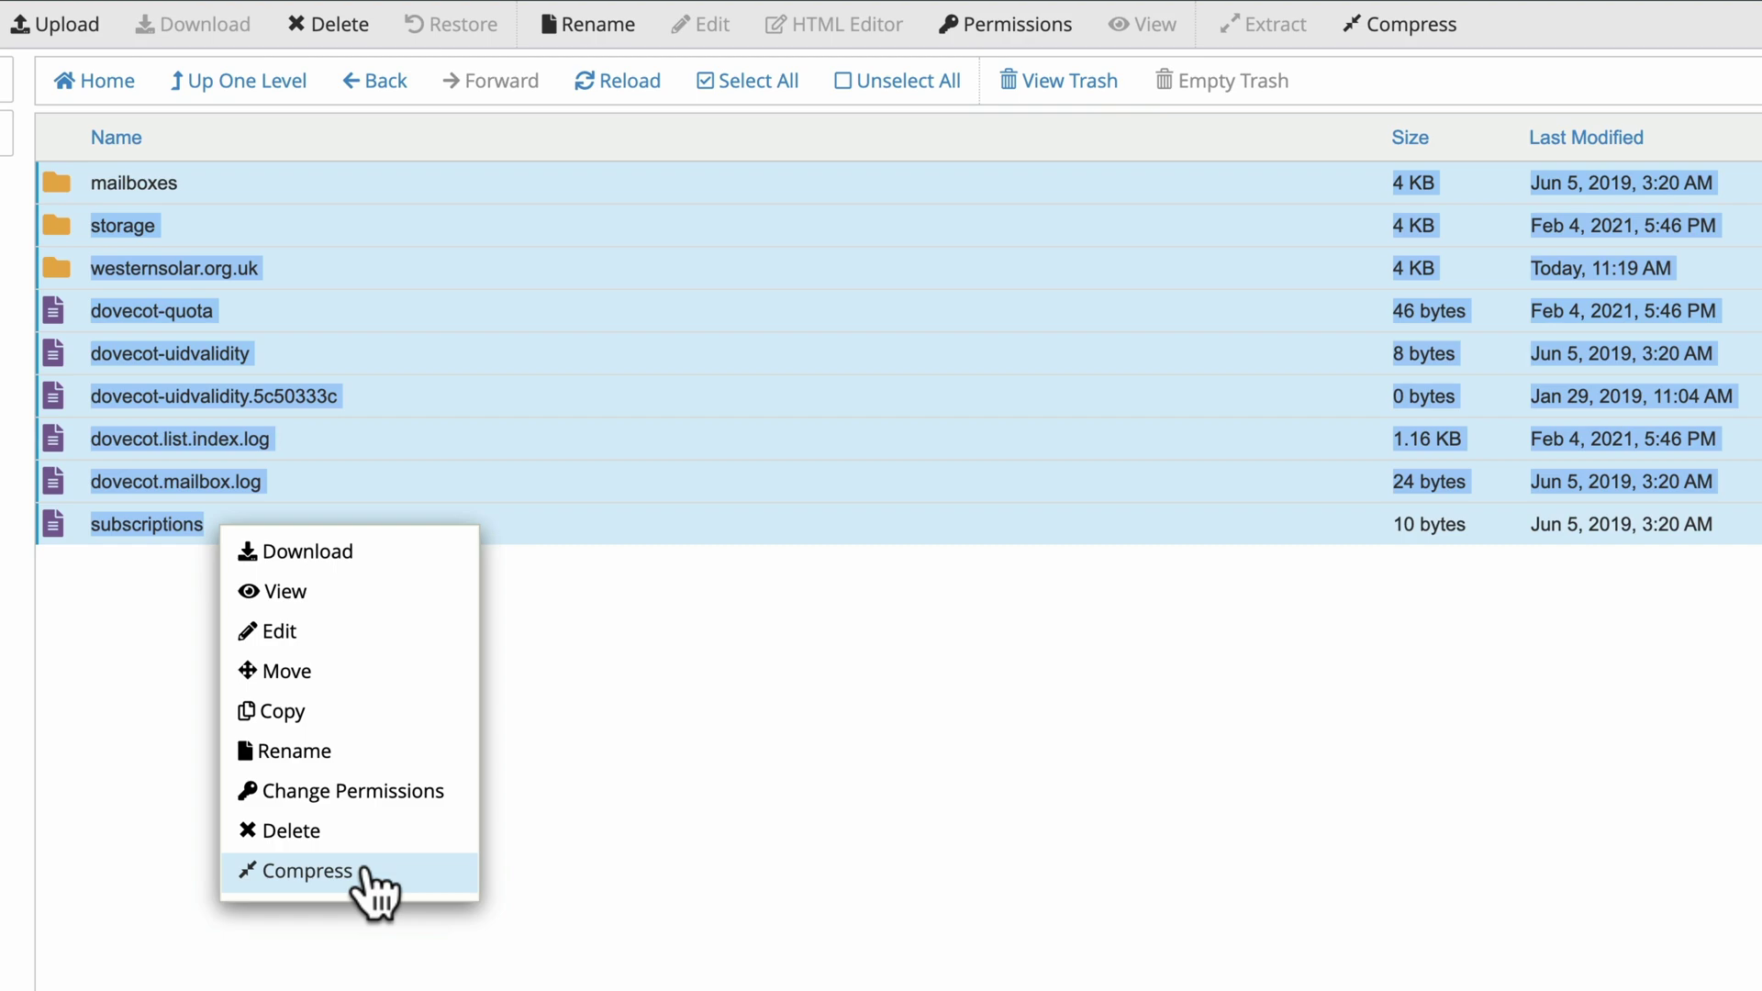
{"action": "left_click", "coordinate": [366, 872]}
{"action": "left_click", "coordinate": [643, 471]}
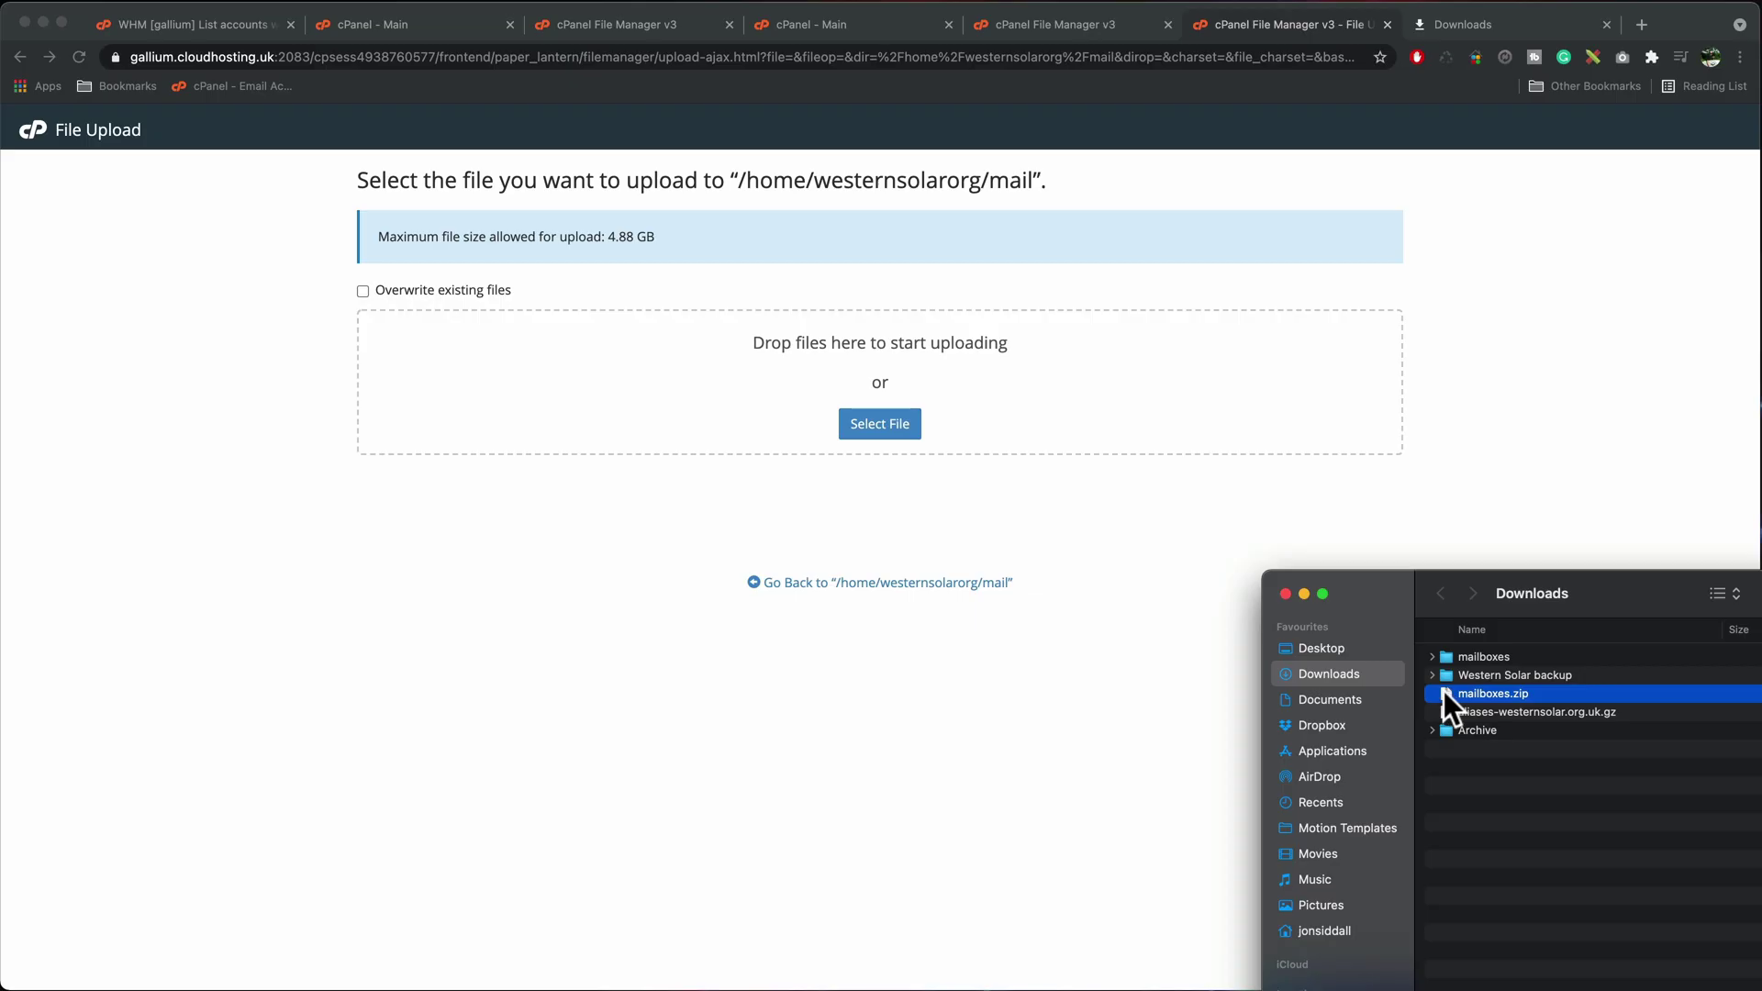
{"action": "left_click_drag", "start_coordinate": [1449, 707], "coordinate": [873, 425]}
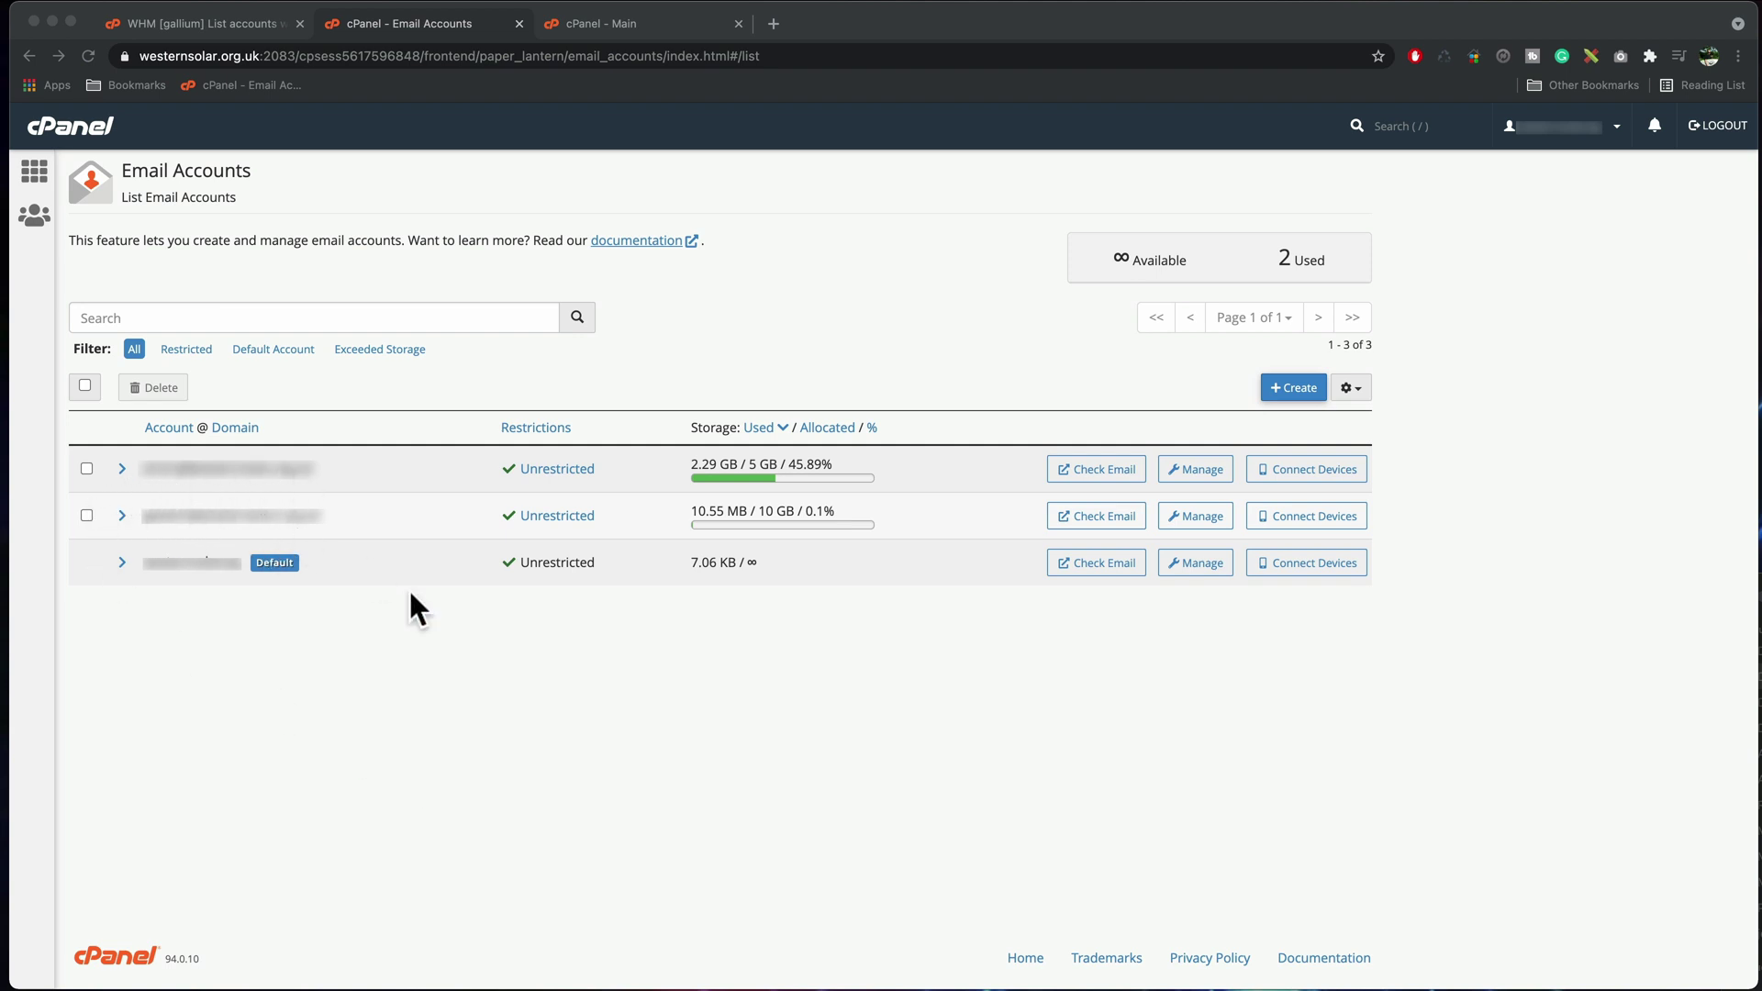
Open File Manager in a new tab and go into the mail folder.
{"action": "left_click", "coordinate": [35, 174]}
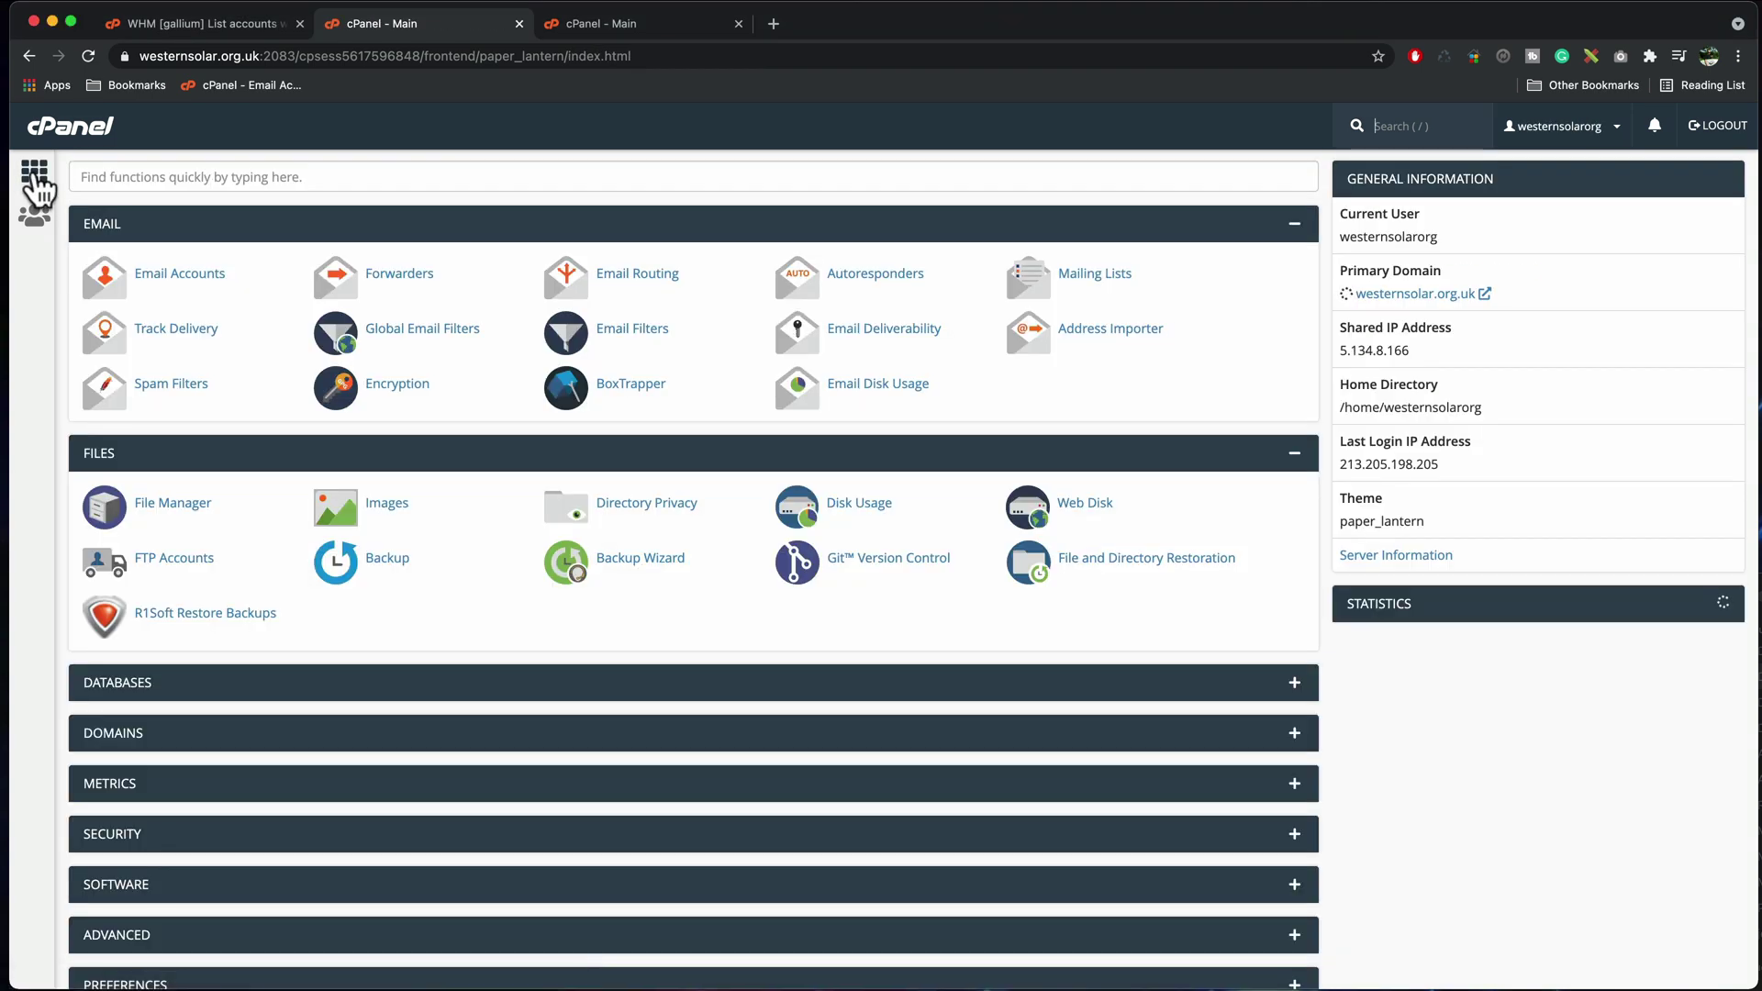
{"action": "left_click", "coordinate": [174, 510]}
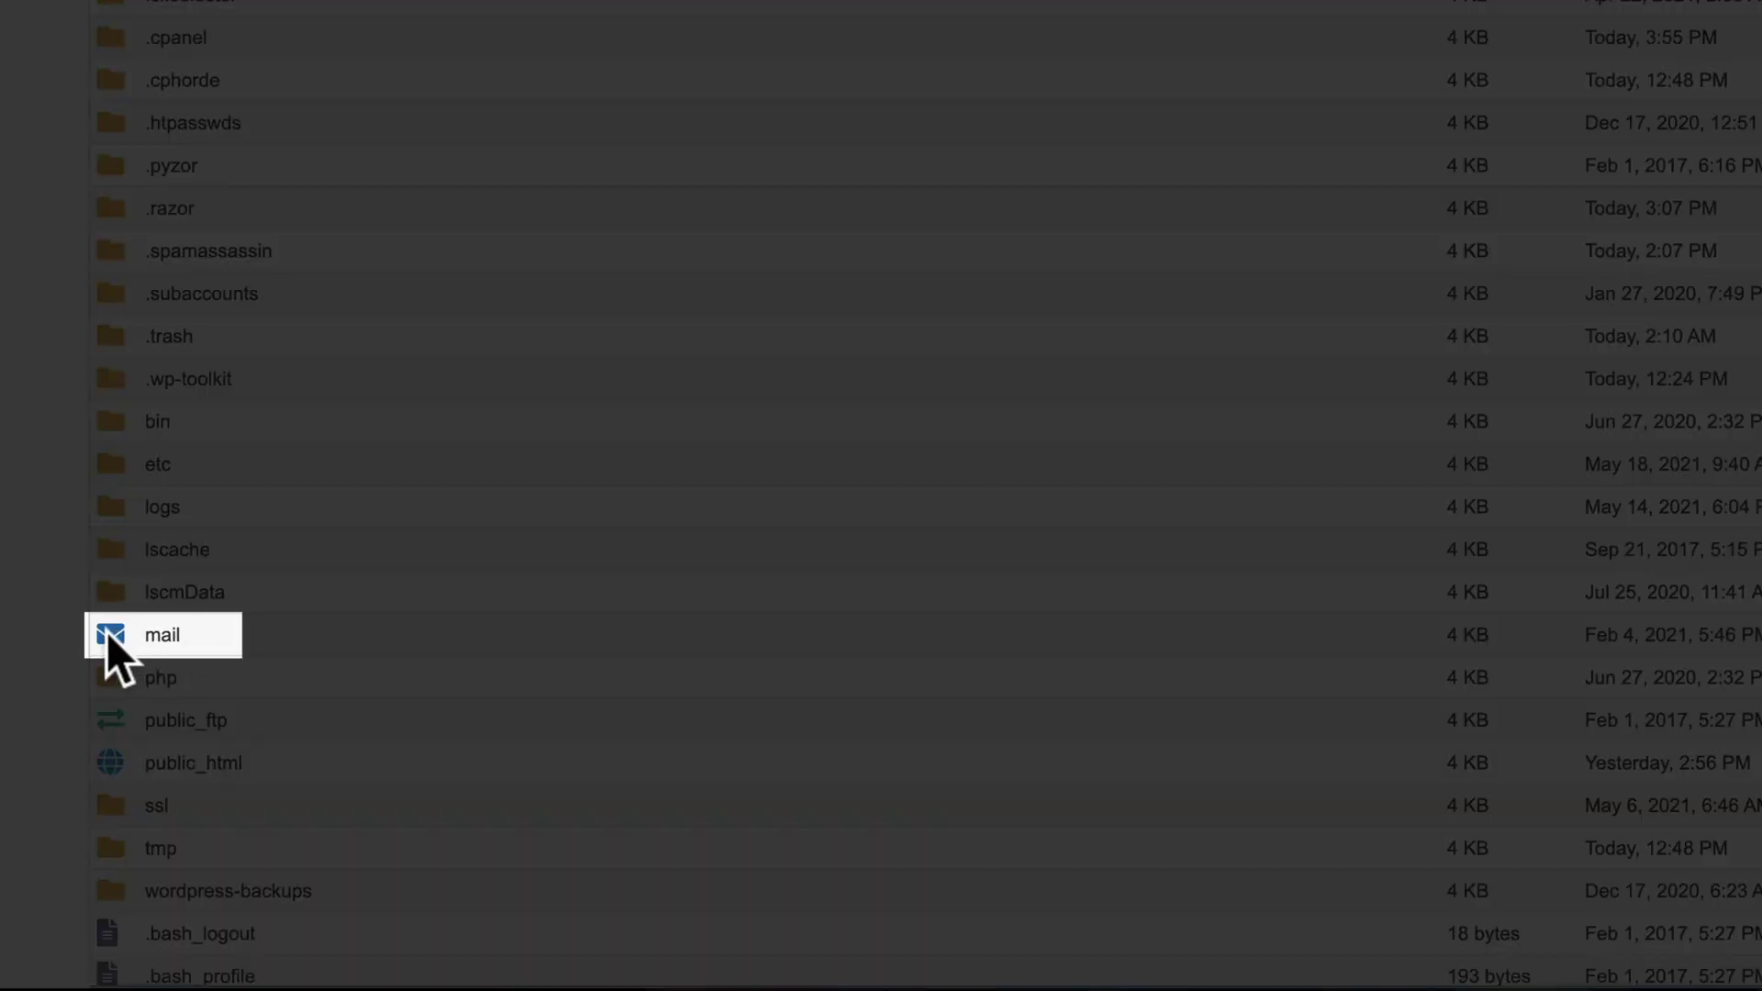
{"action": "double_click", "coordinate": [107, 631]}
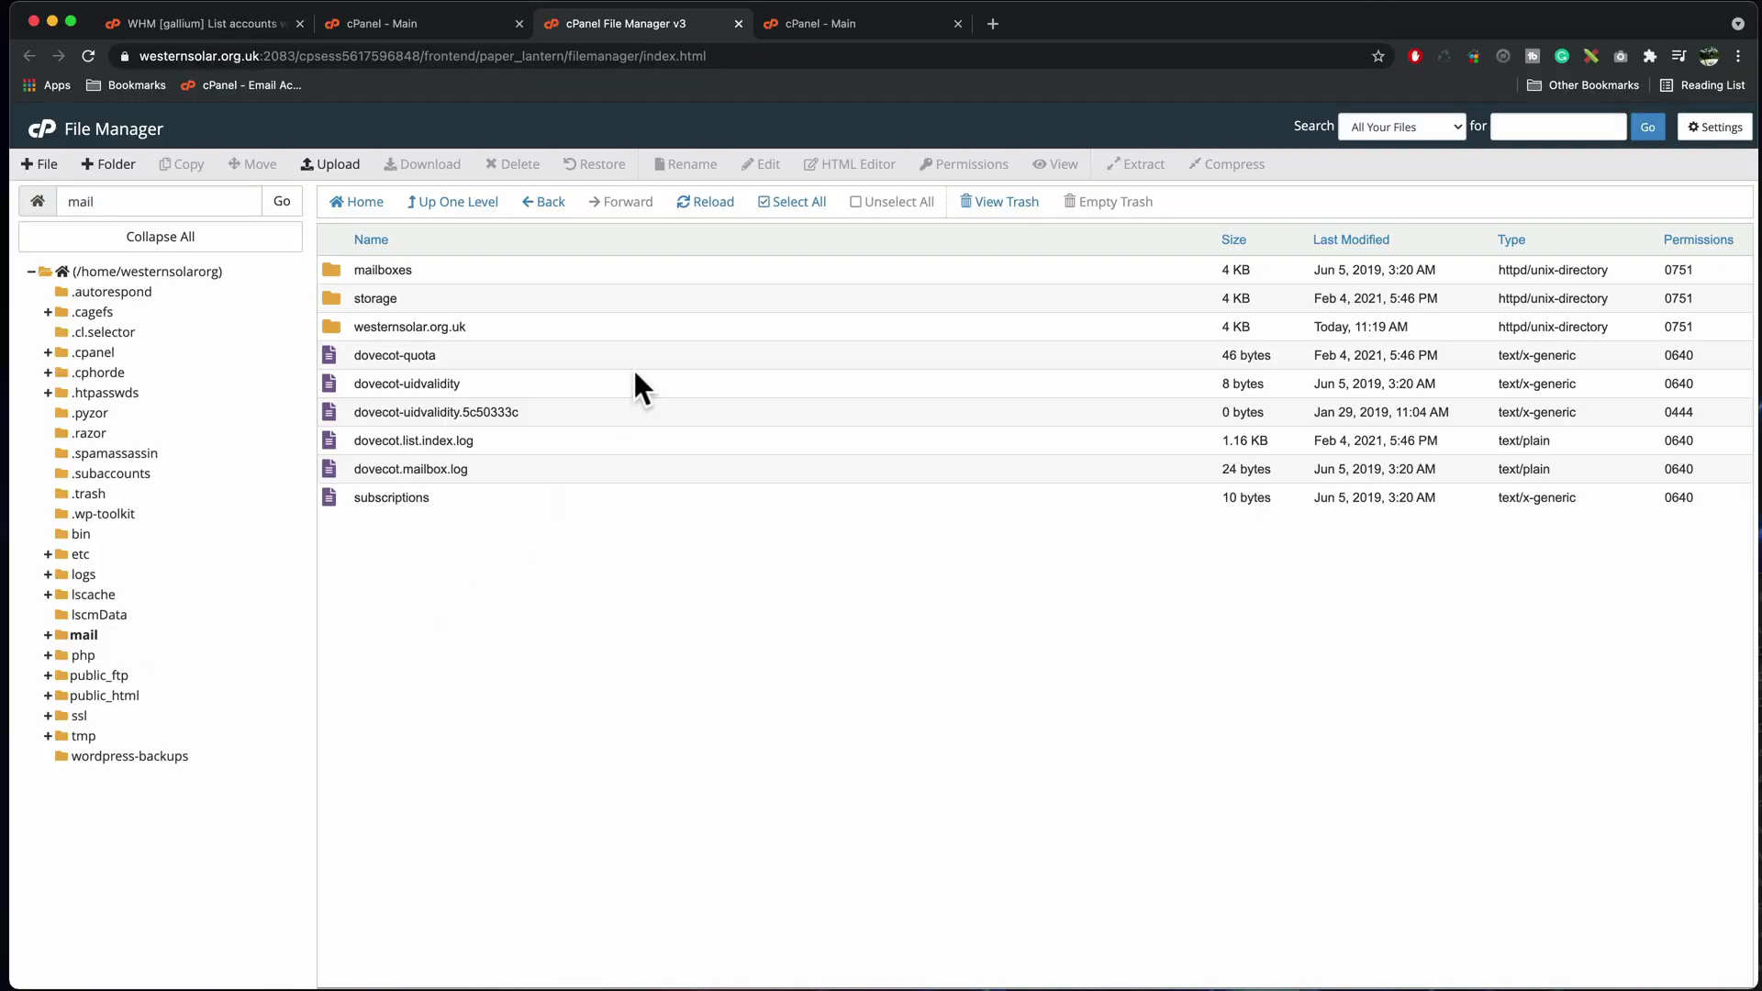
Select all nine items from mailboxes to subscriptions and compress them as a Zip Archive.
{"action": "left_click", "coordinate": [440, 273]}
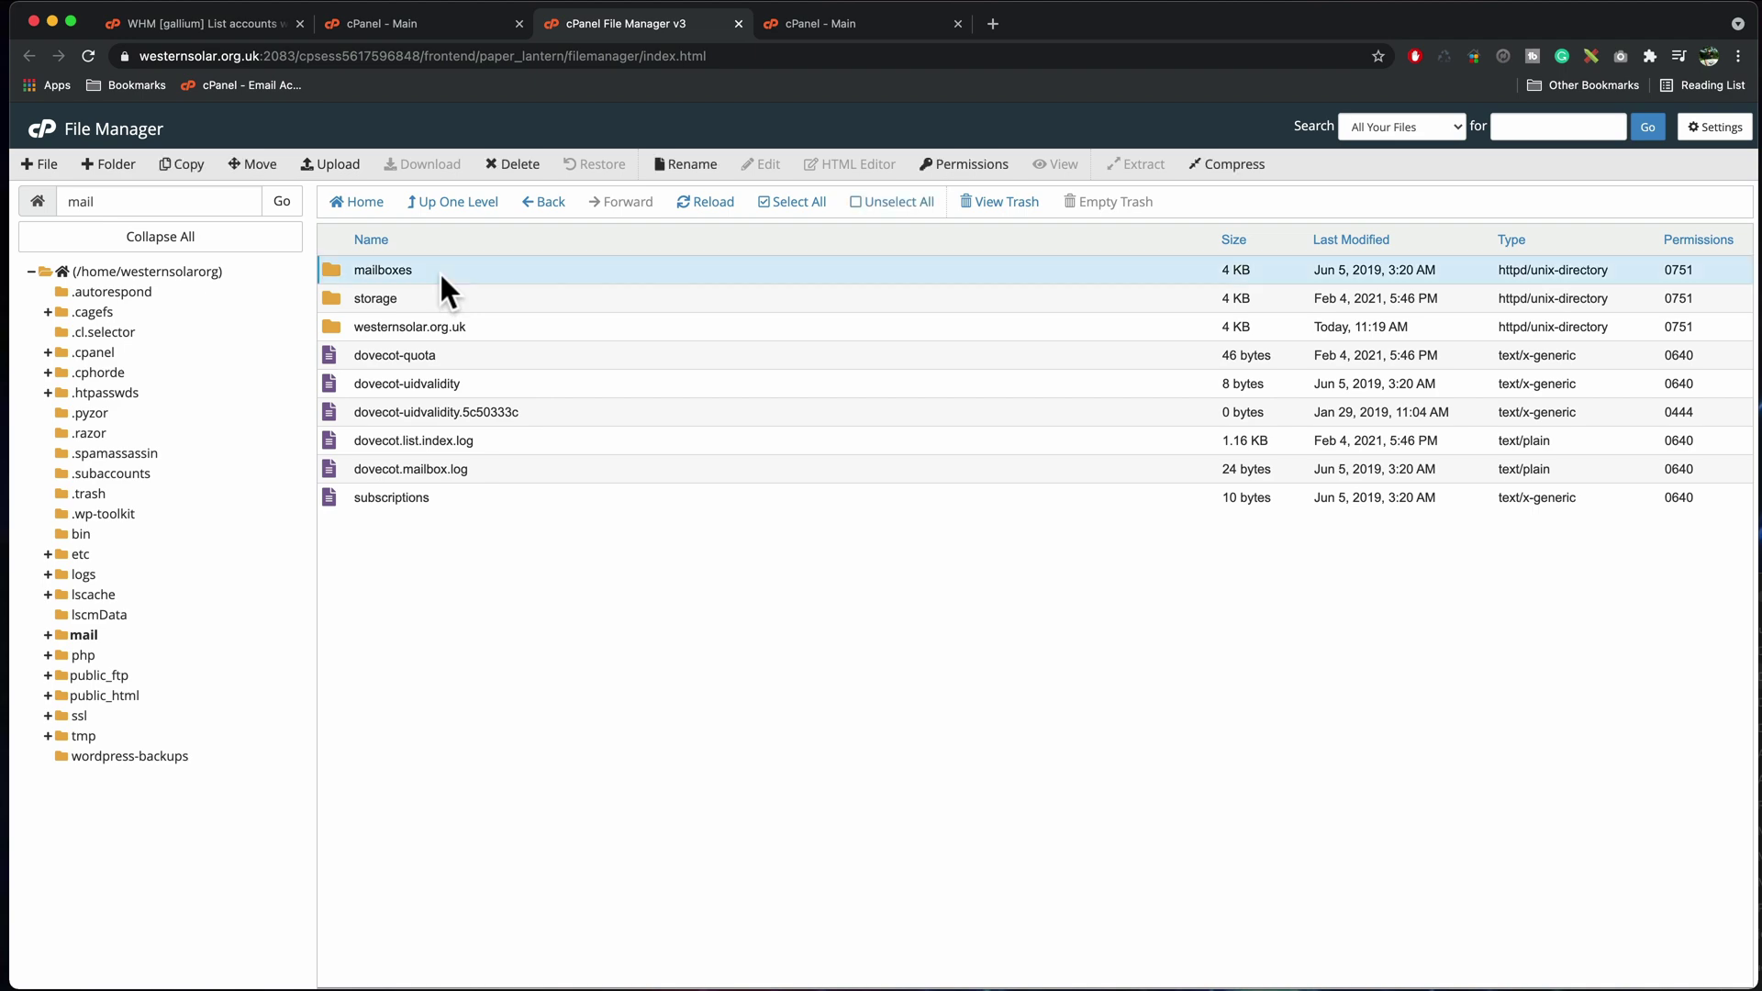
{"action": "left_click", "coordinate": [438, 495], "text": "shift"}
{"action": "right_click", "coordinate": [438, 496]}
{"action": "key", "text": "Escape"}
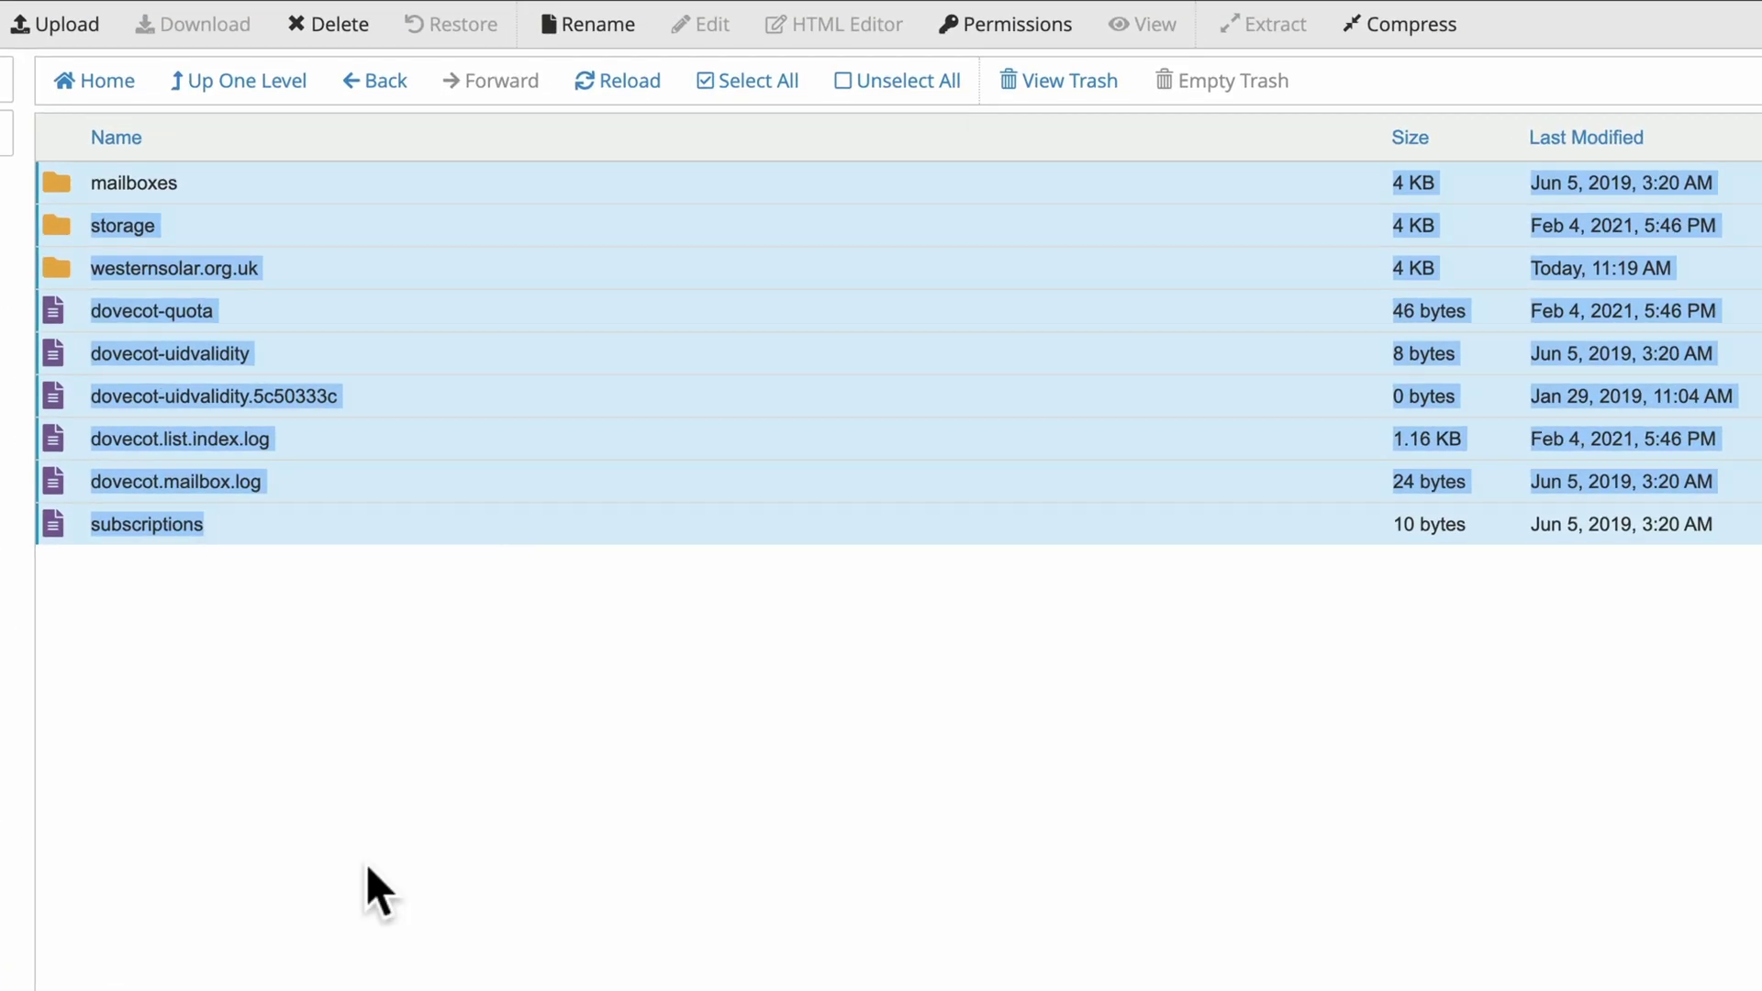
{"action": "left_click", "coordinate": [642, 470]}
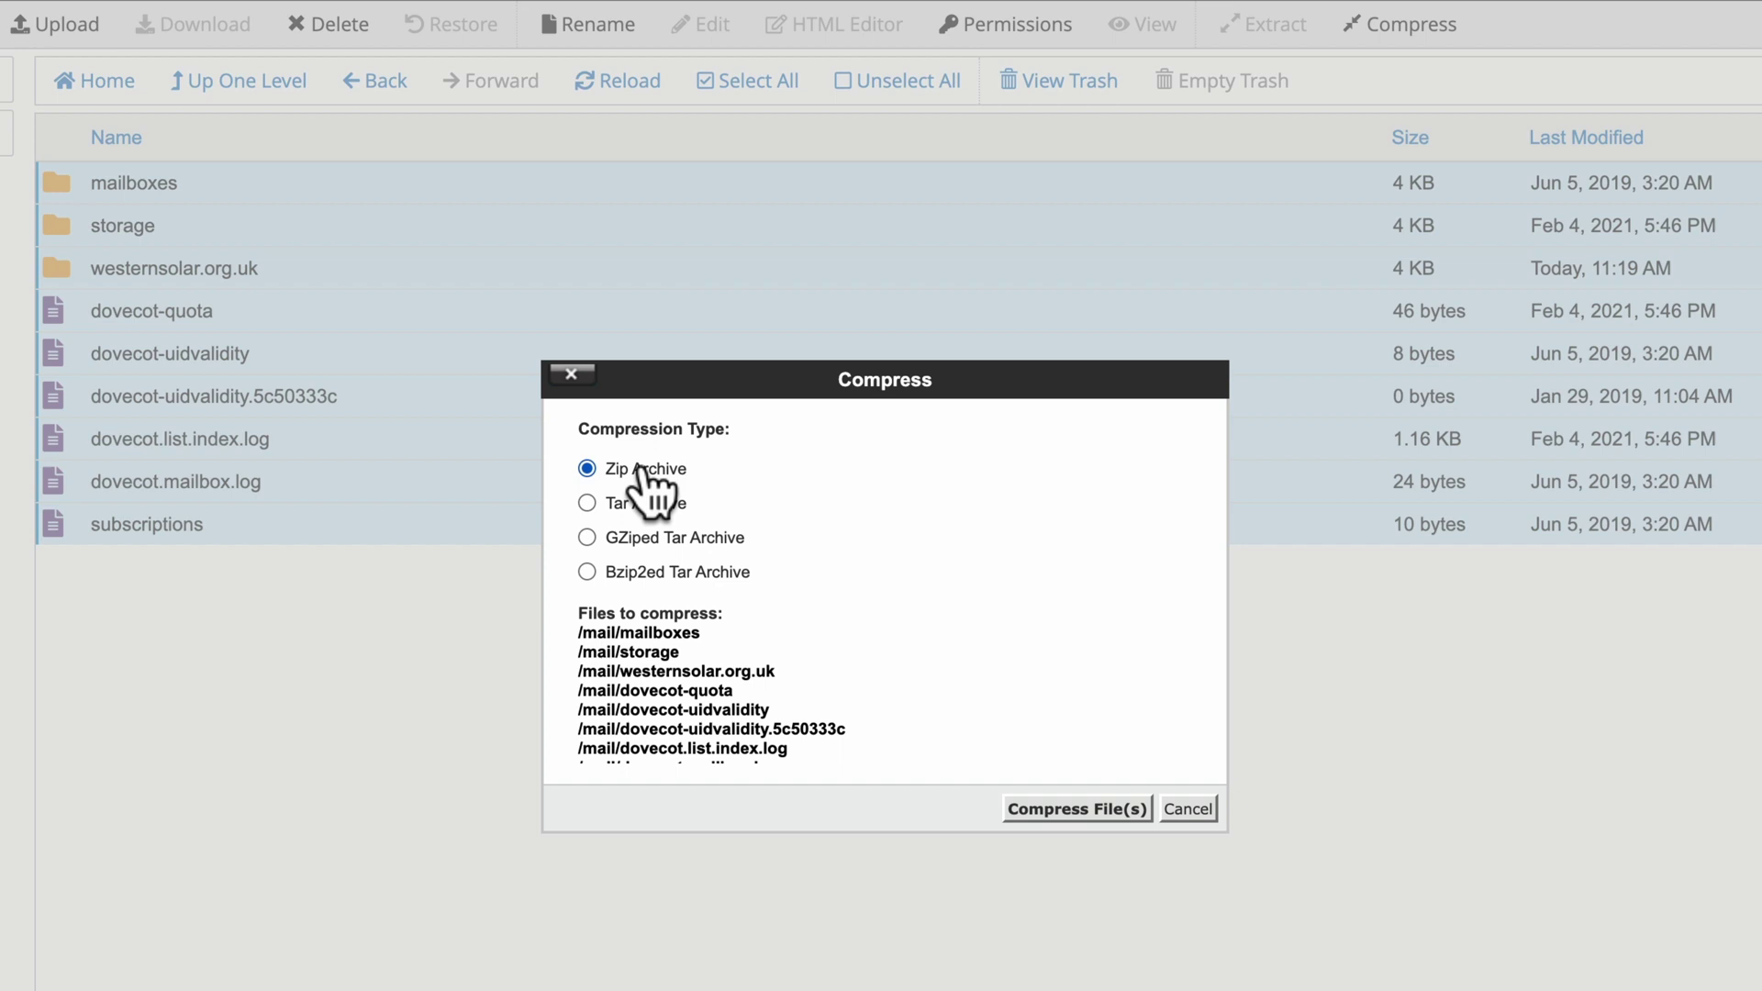
{"action": "left_click", "coordinate": [1079, 809]}
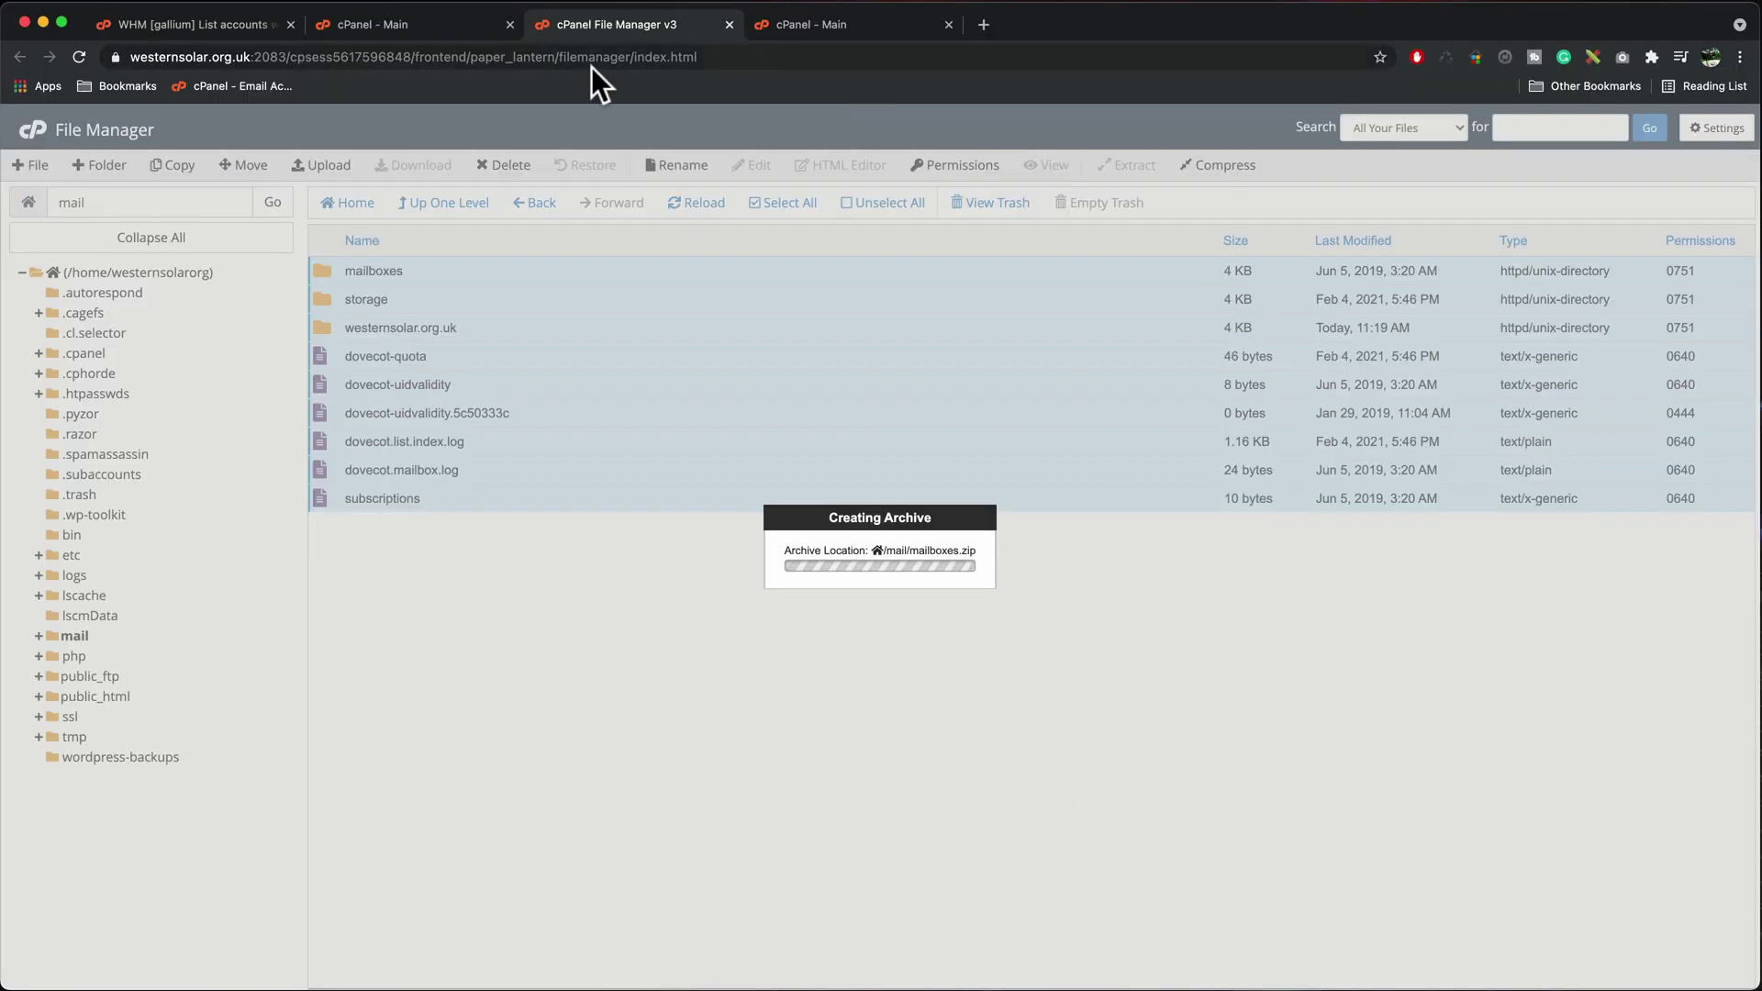
Download the Email Forwarders & Filters partial backup through the Backup Wizard.
{"action": "left_click", "coordinate": [421, 25]}
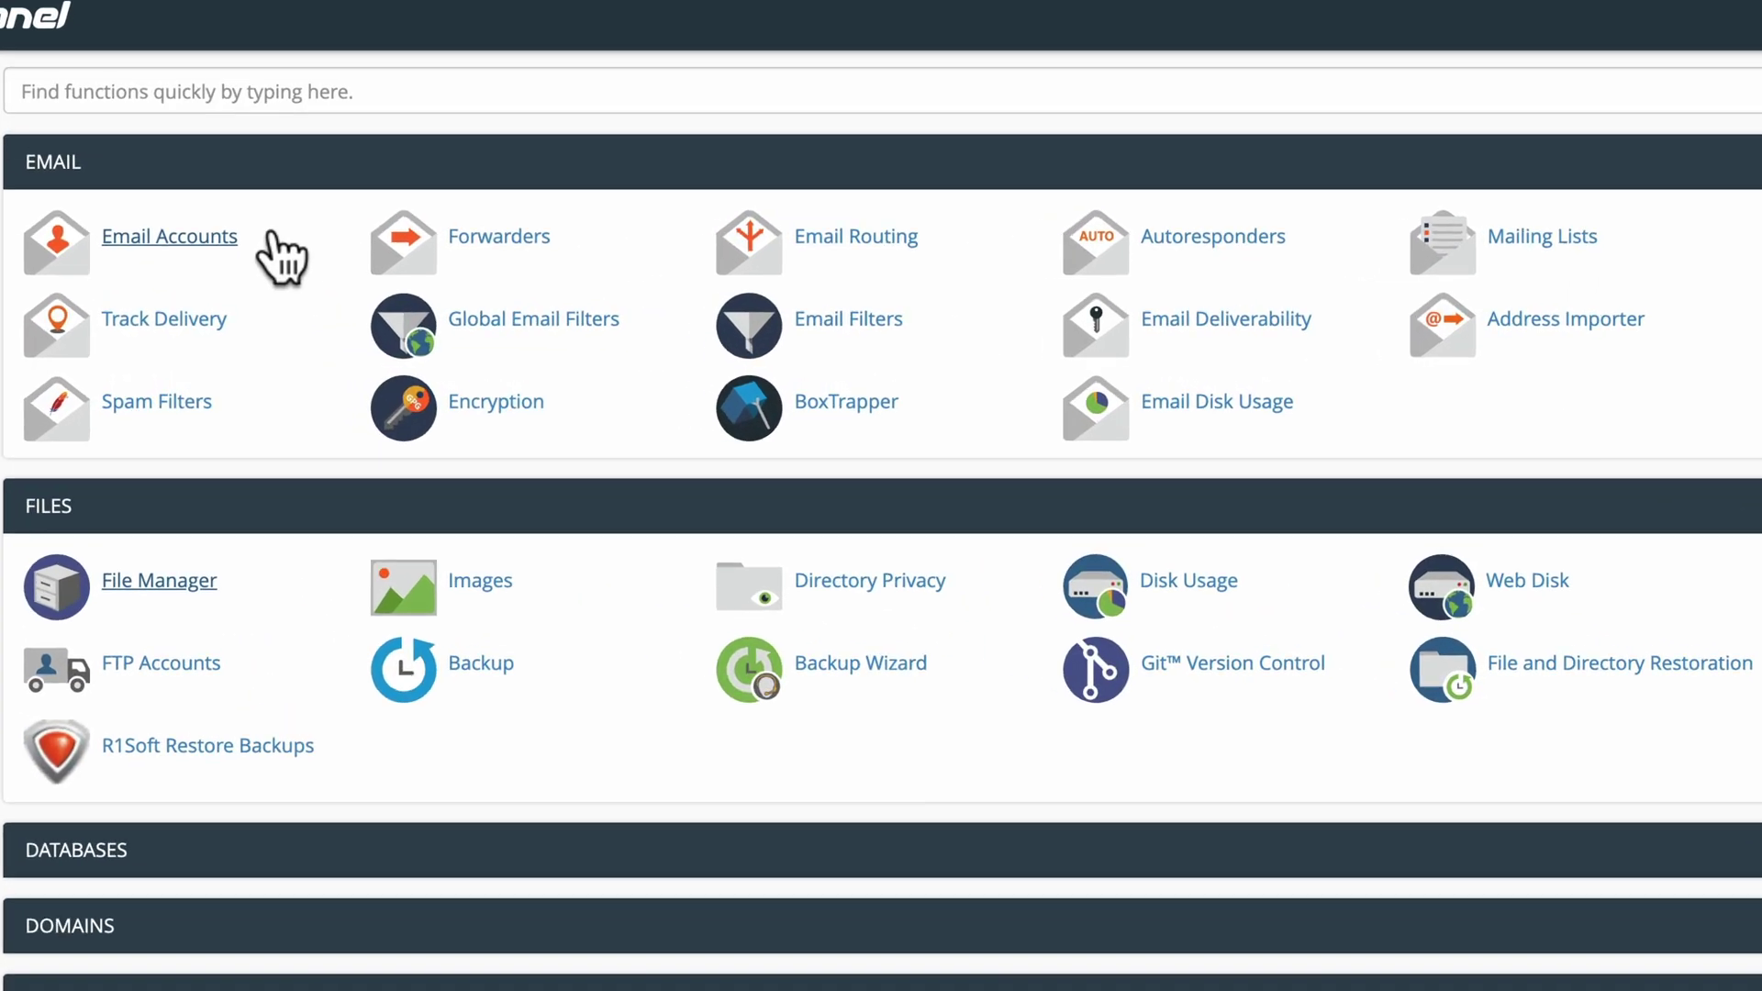
{"action": "left_click", "coordinate": [868, 668]}
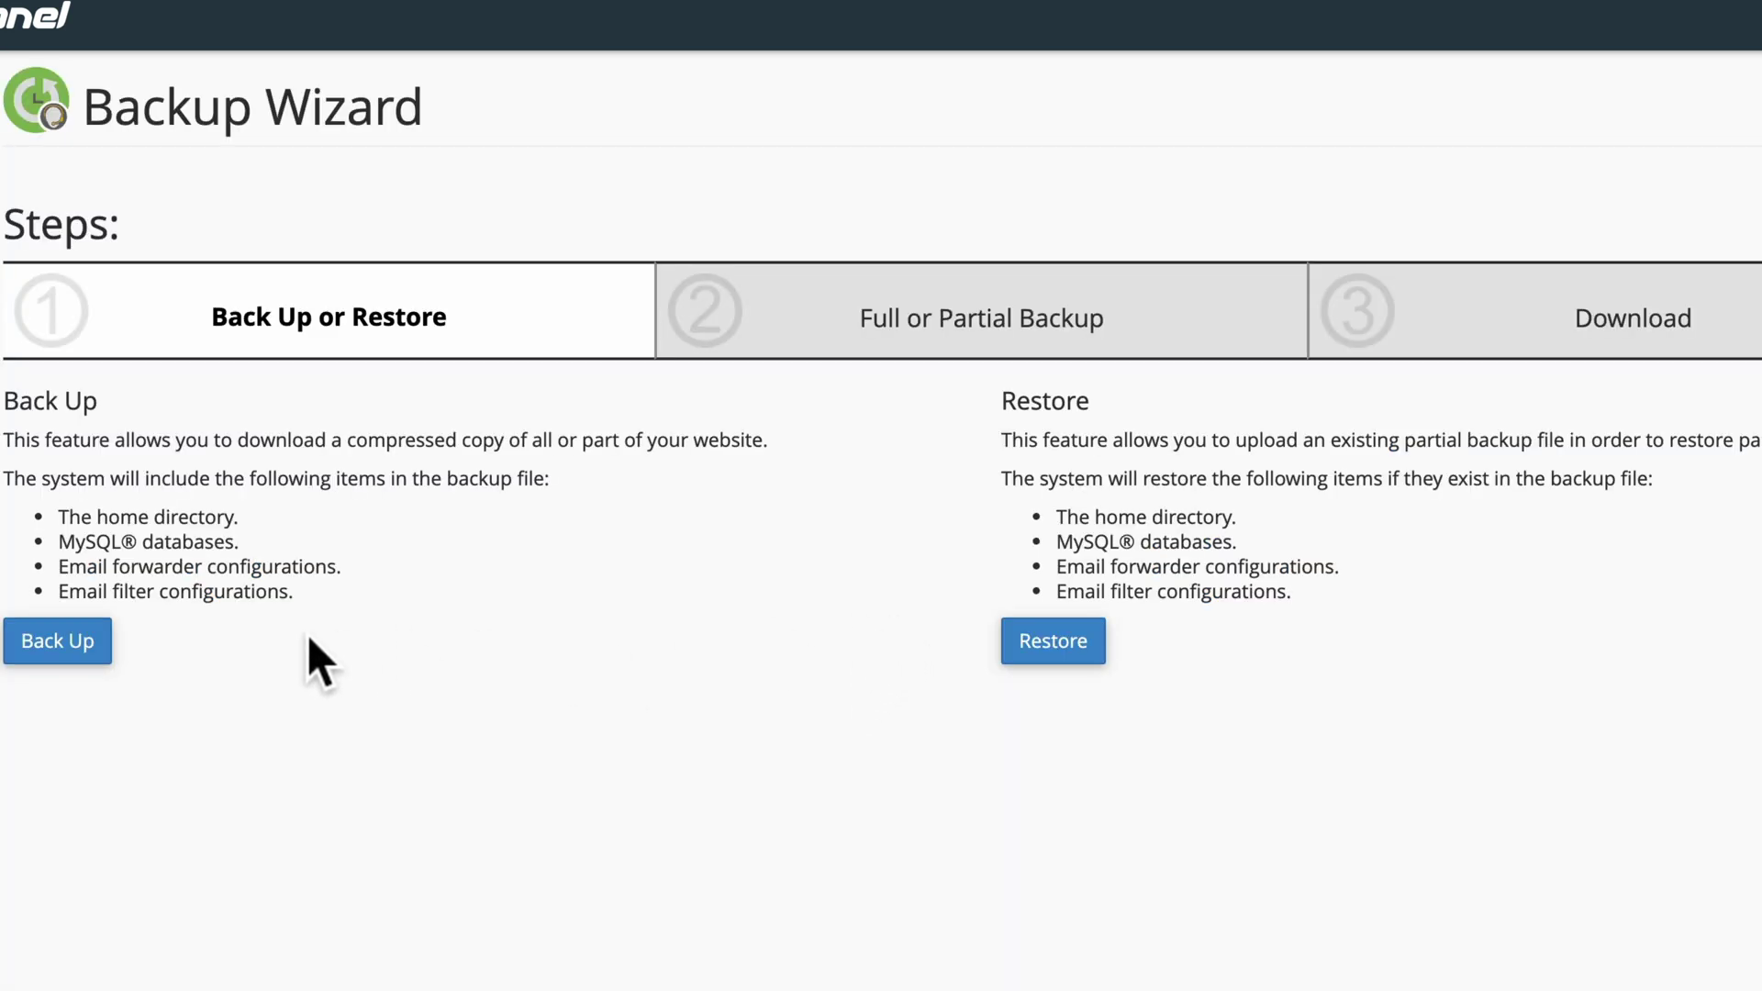
{"action": "left_click", "coordinate": [69, 643]}
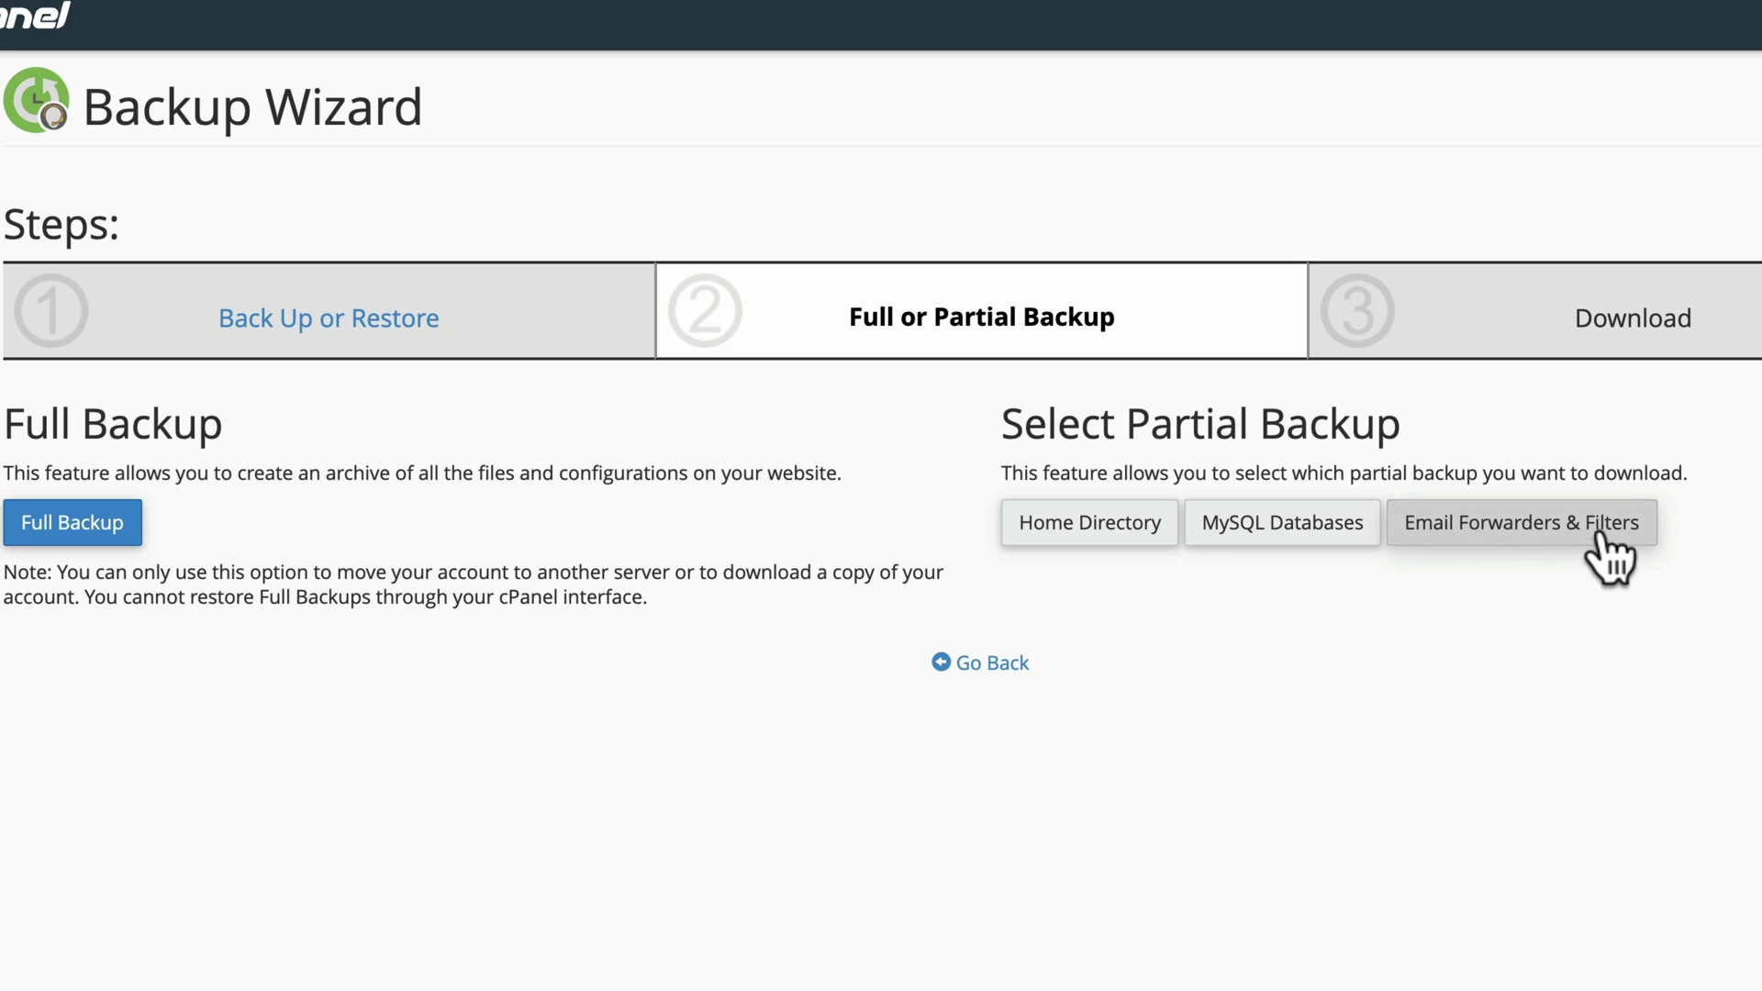
{"action": "left_click", "coordinate": [1519, 525]}
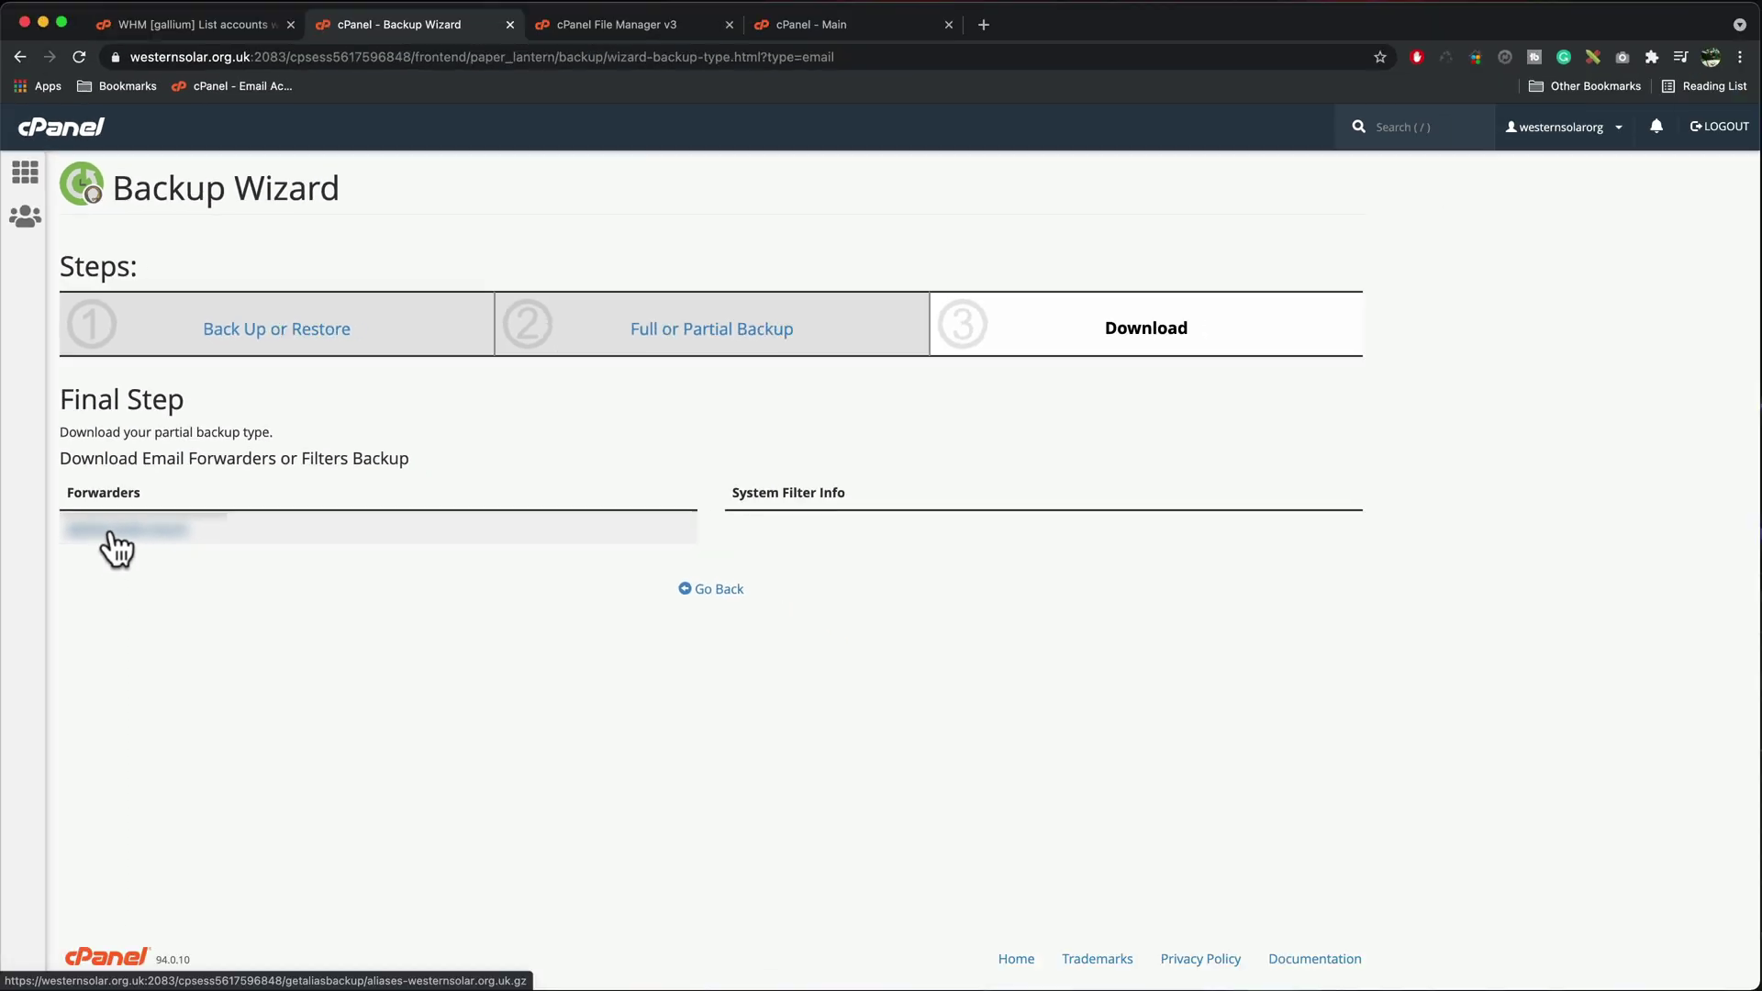
{"action": "left_click", "coordinate": [109, 534]}
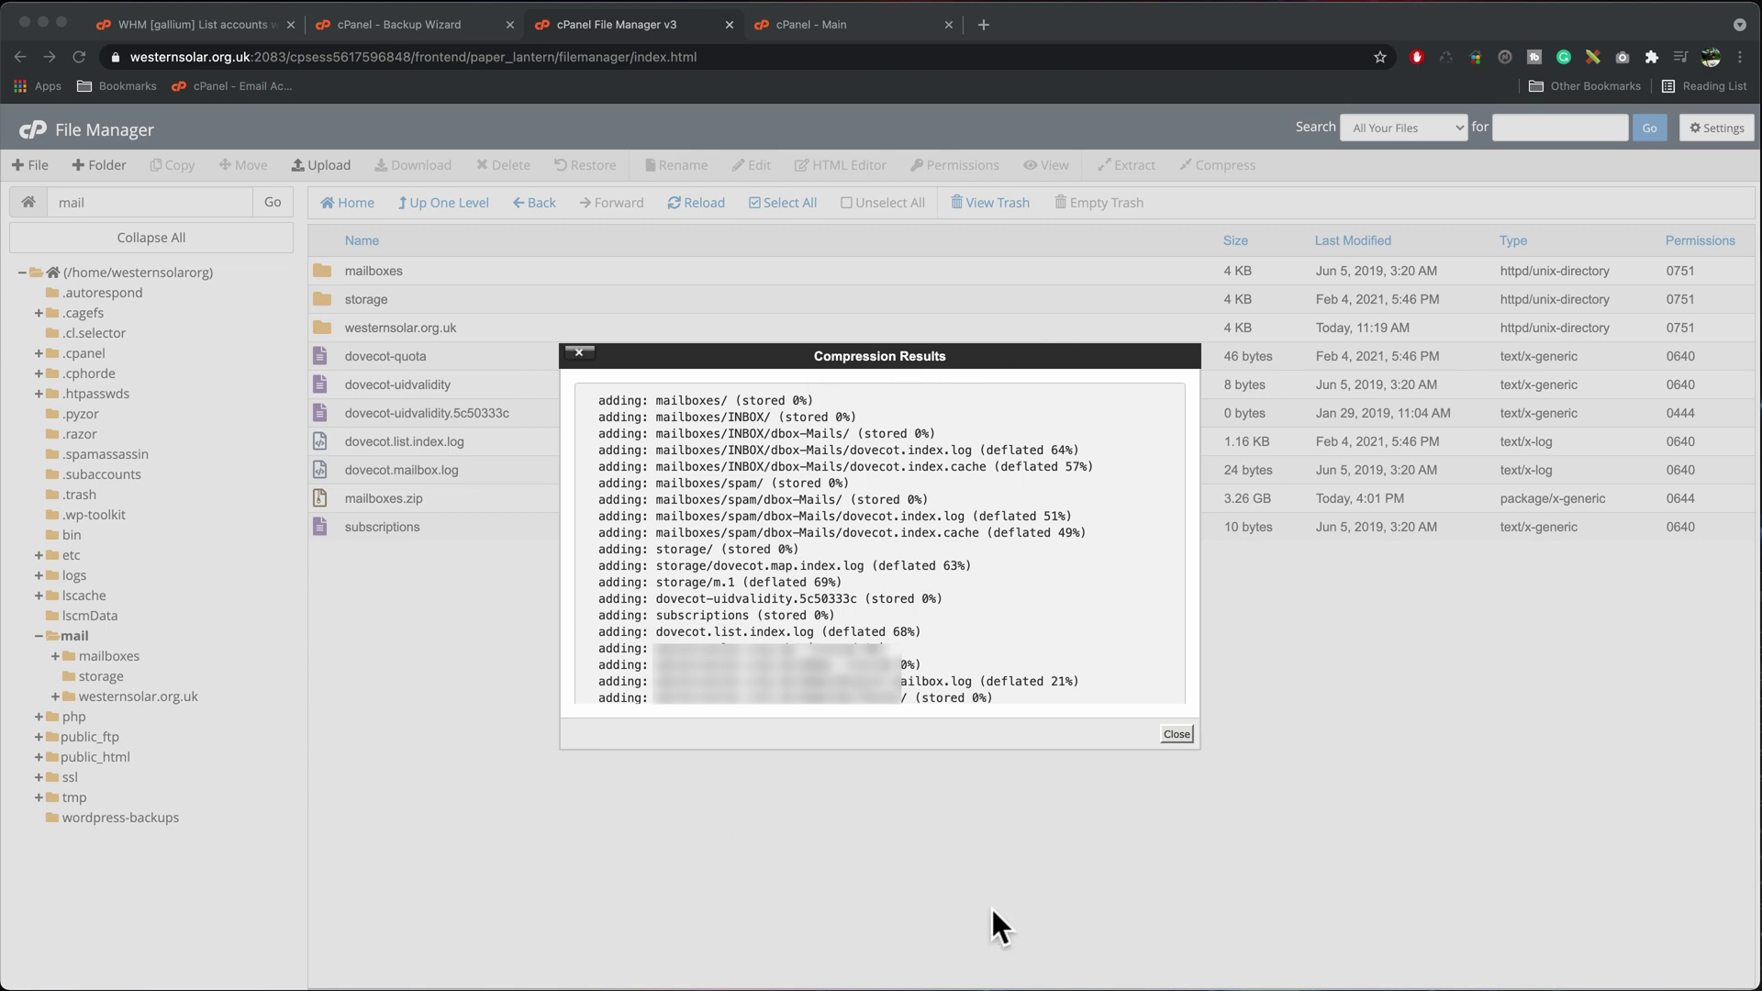
Close Compression Results and download mailboxes.zip from its context menu.
{"action": "left_click", "coordinate": [1176, 734]}
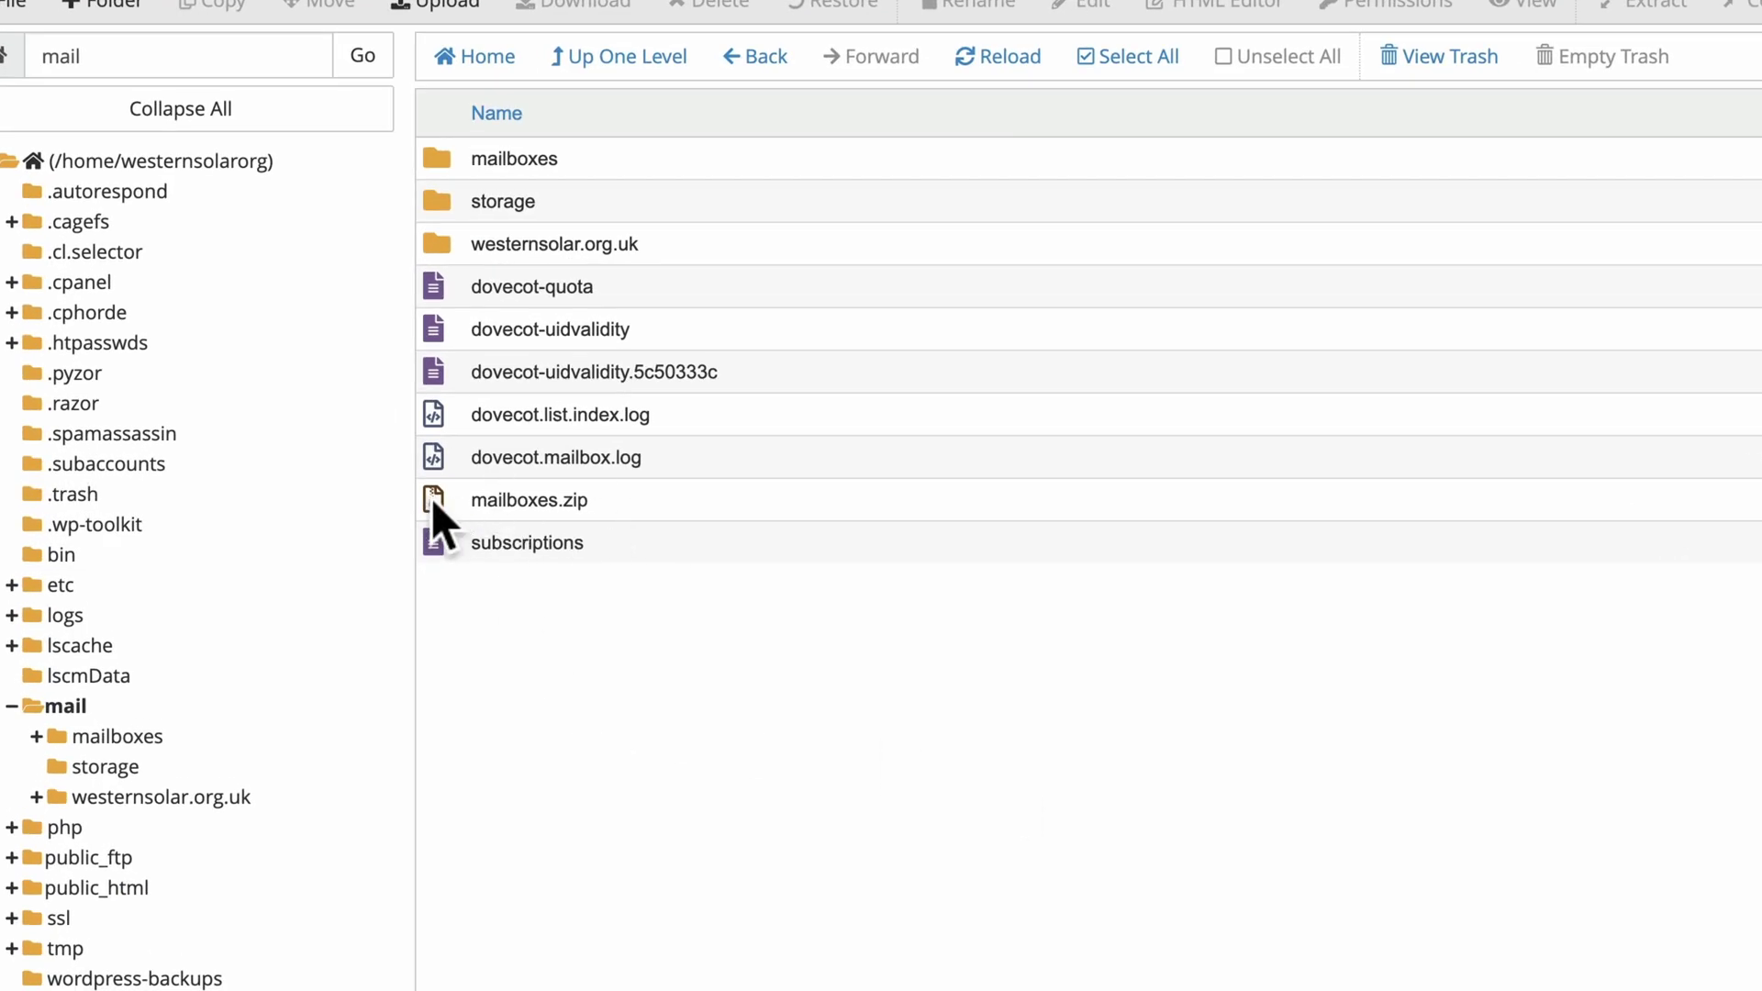
{"action": "left_click", "coordinate": [431, 498]}
{"action": "right_click", "coordinate": [431, 498]}
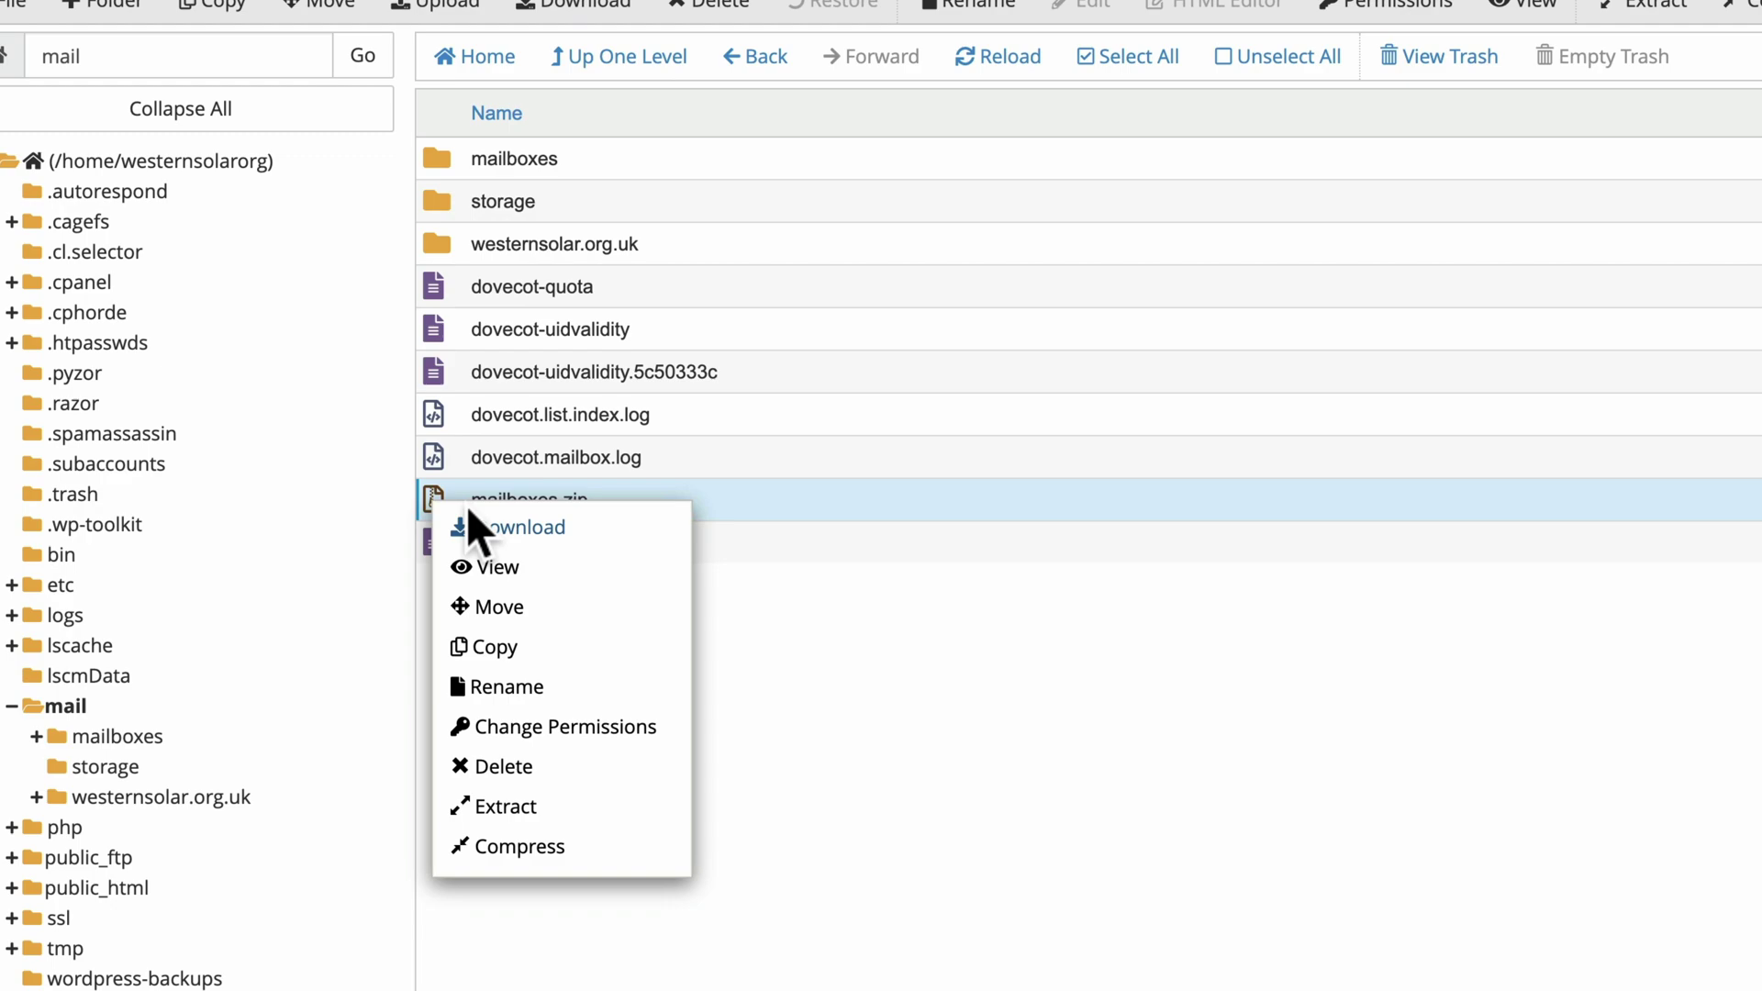
{"action": "left_click", "coordinate": [520, 524]}
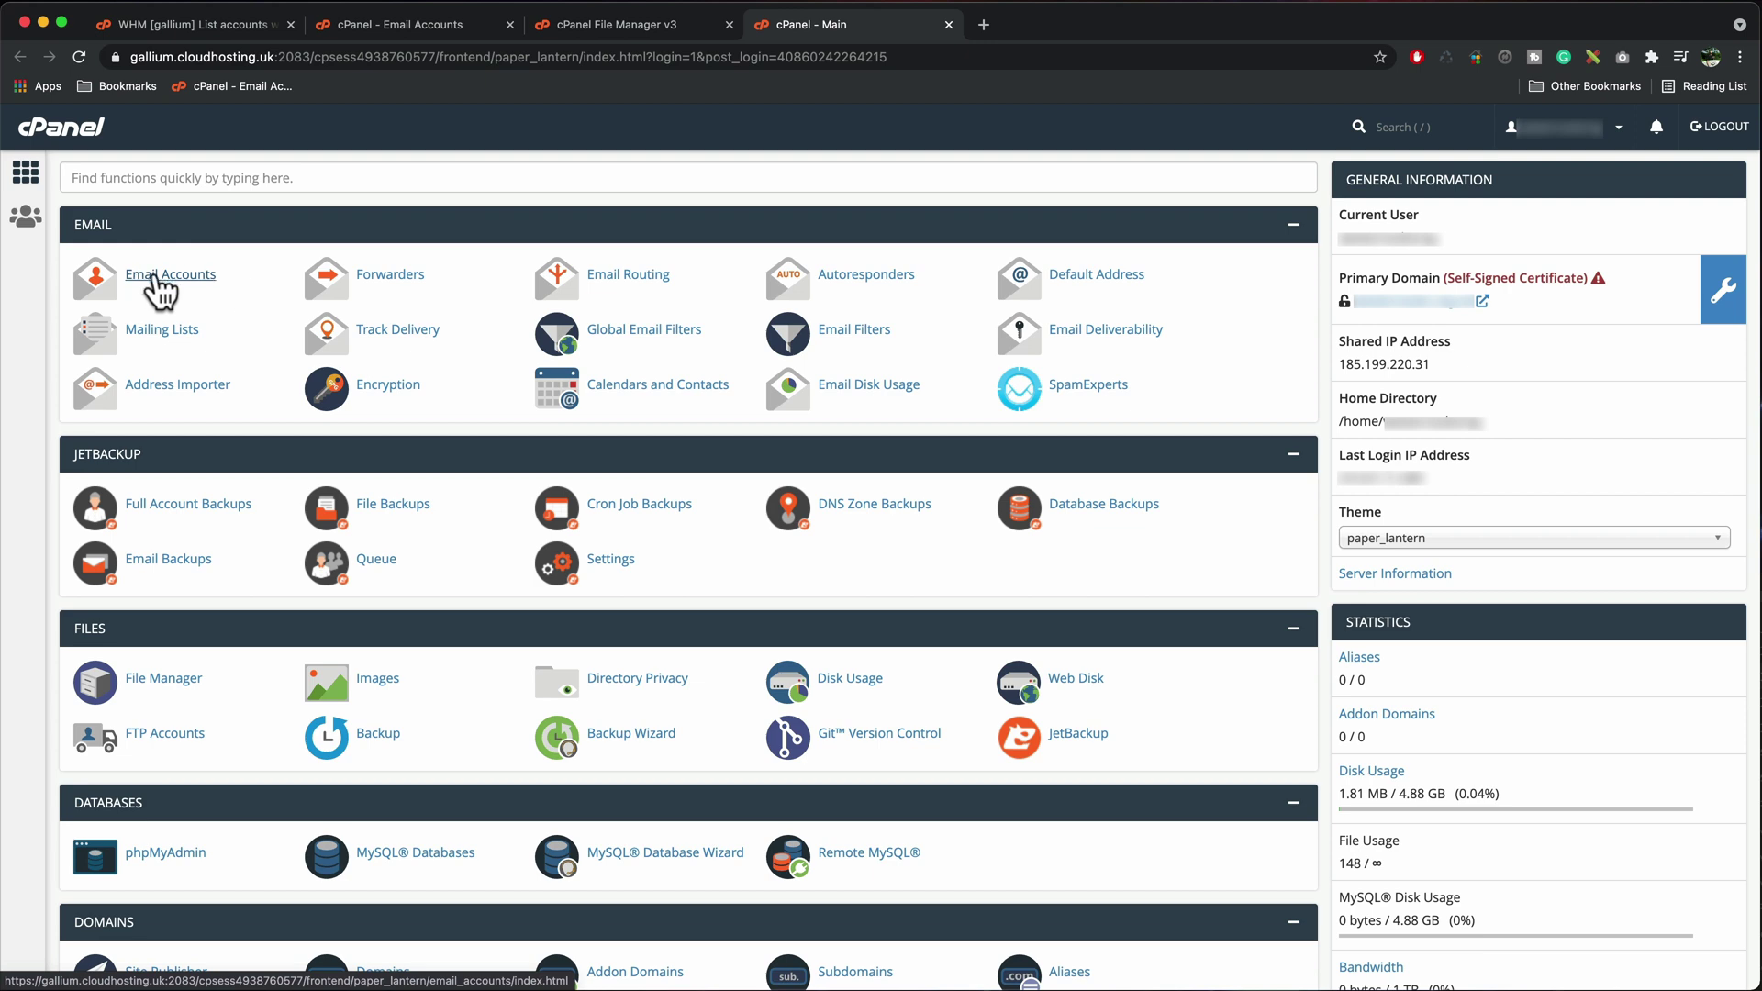
Go to the new server's Email Accounts list and start creating an account.
{"action": "left_click", "coordinate": [162, 291]}
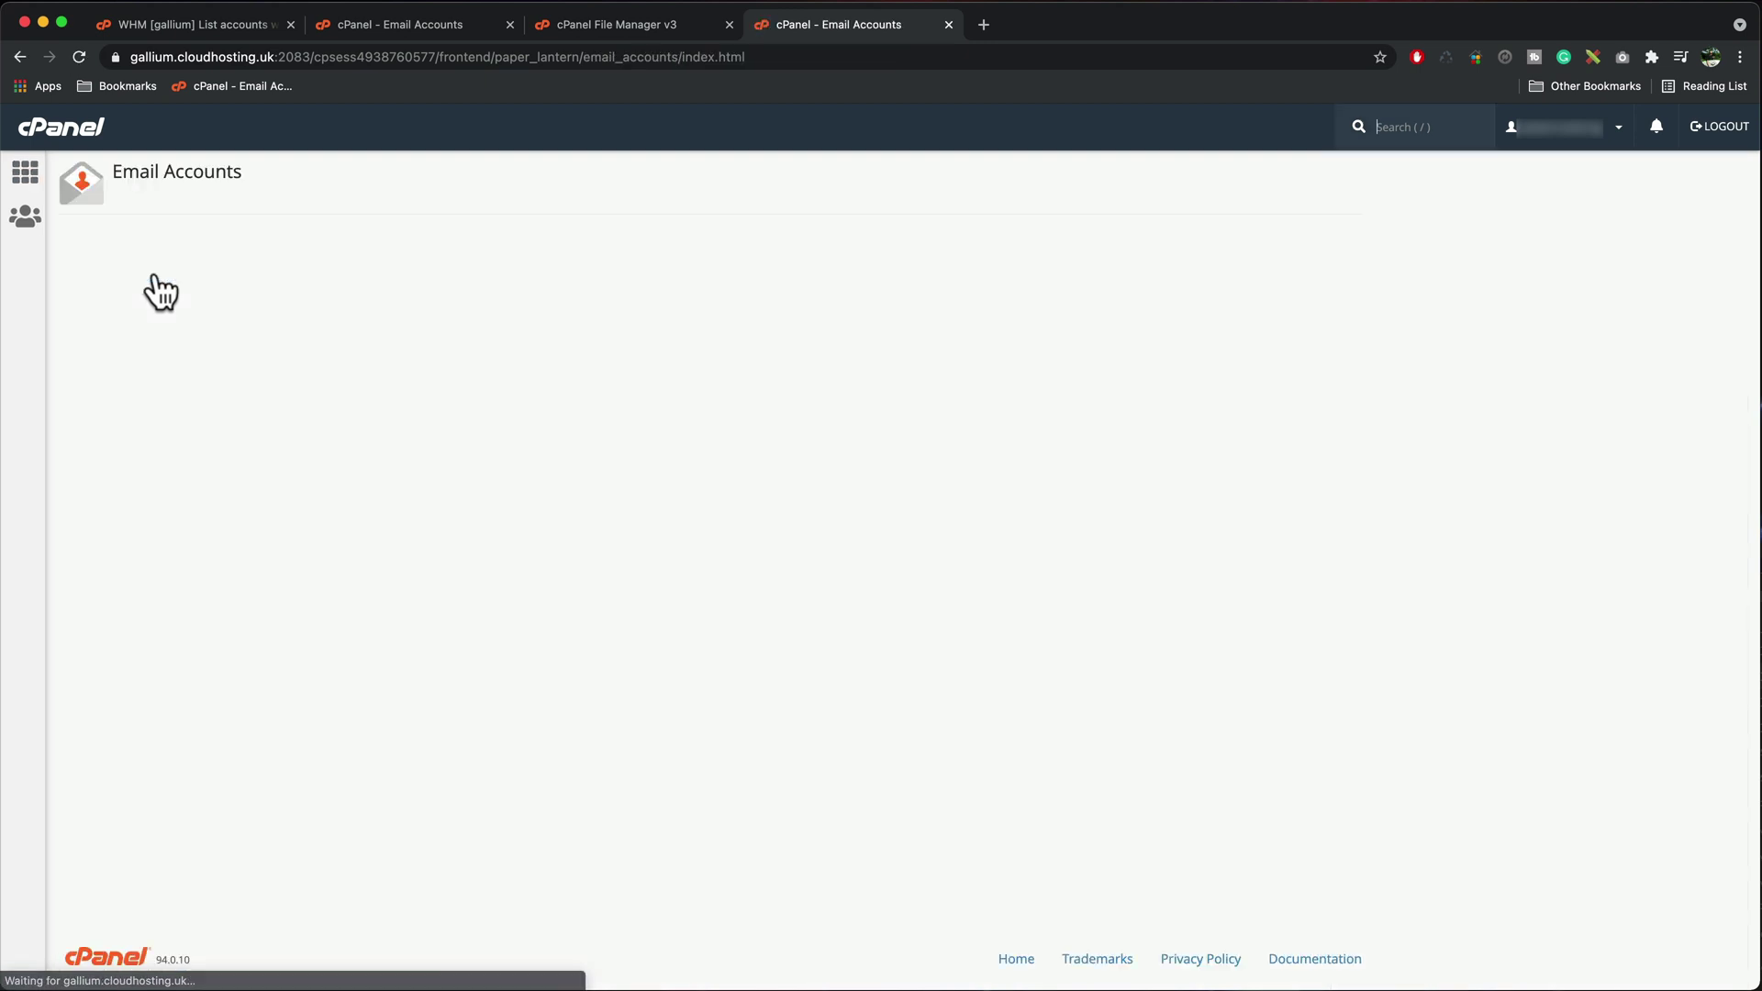
{"action": "left_click", "coordinate": [1287, 395]}
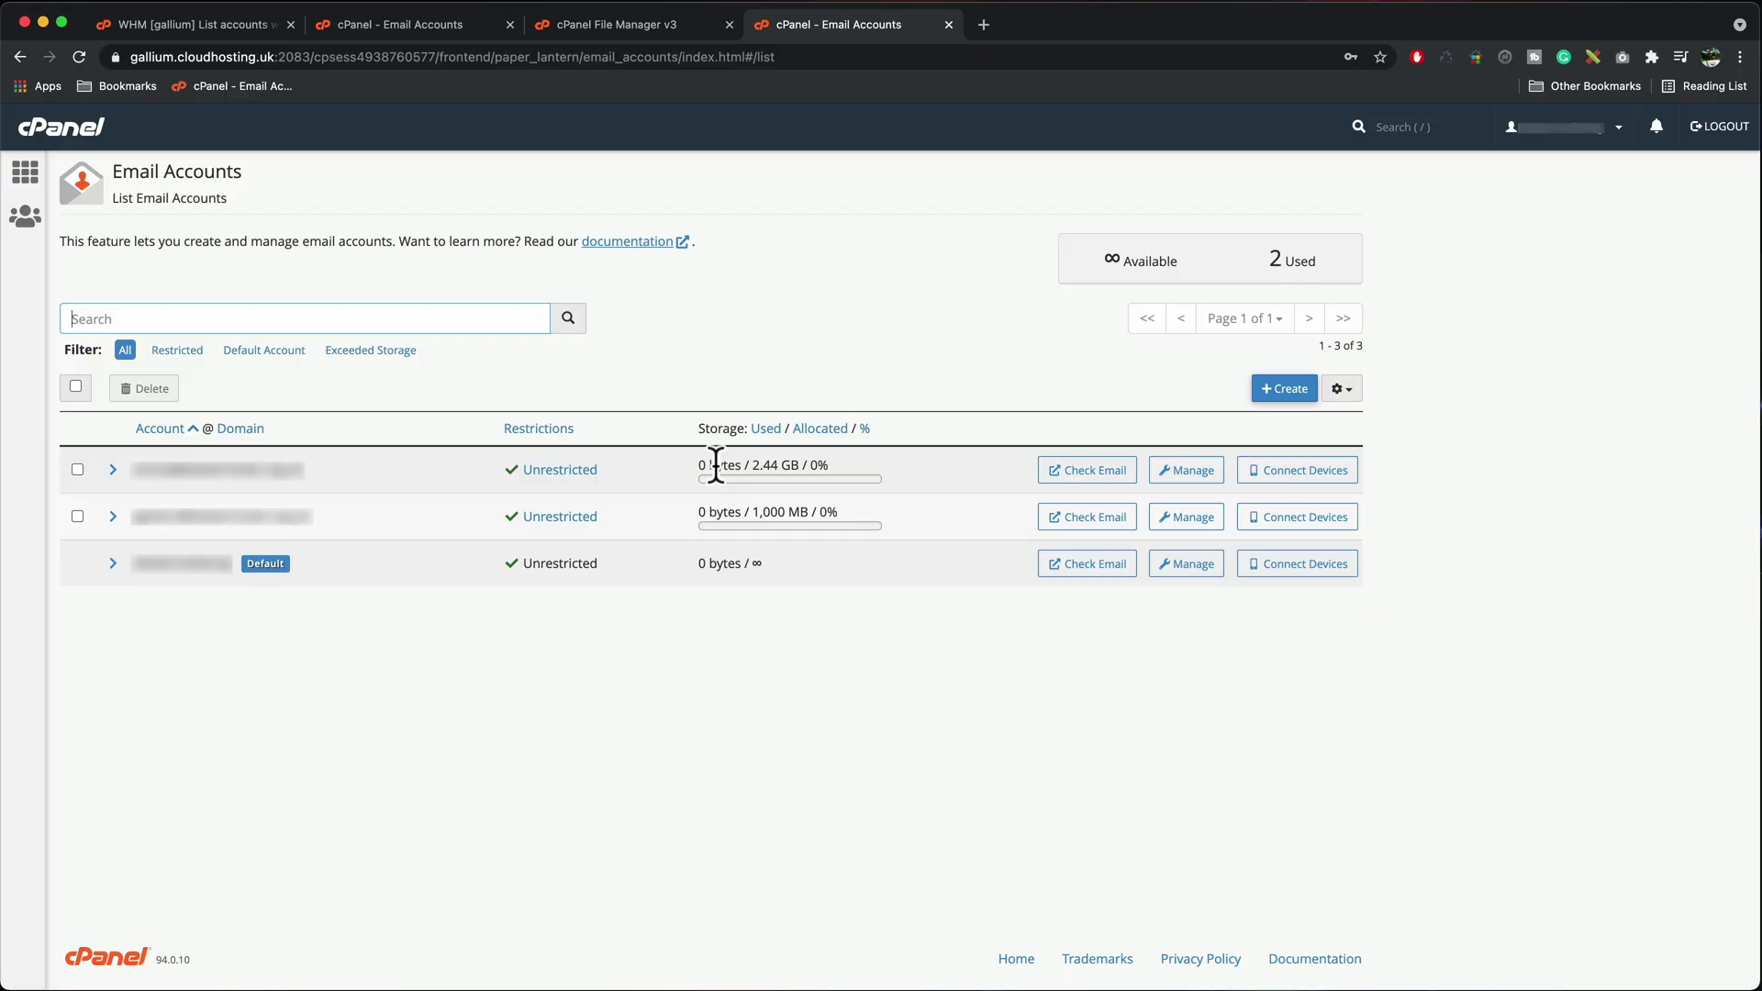
Launch File Manager on the new server and open the mail folder.
{"action": "left_click", "coordinate": [26, 175]}
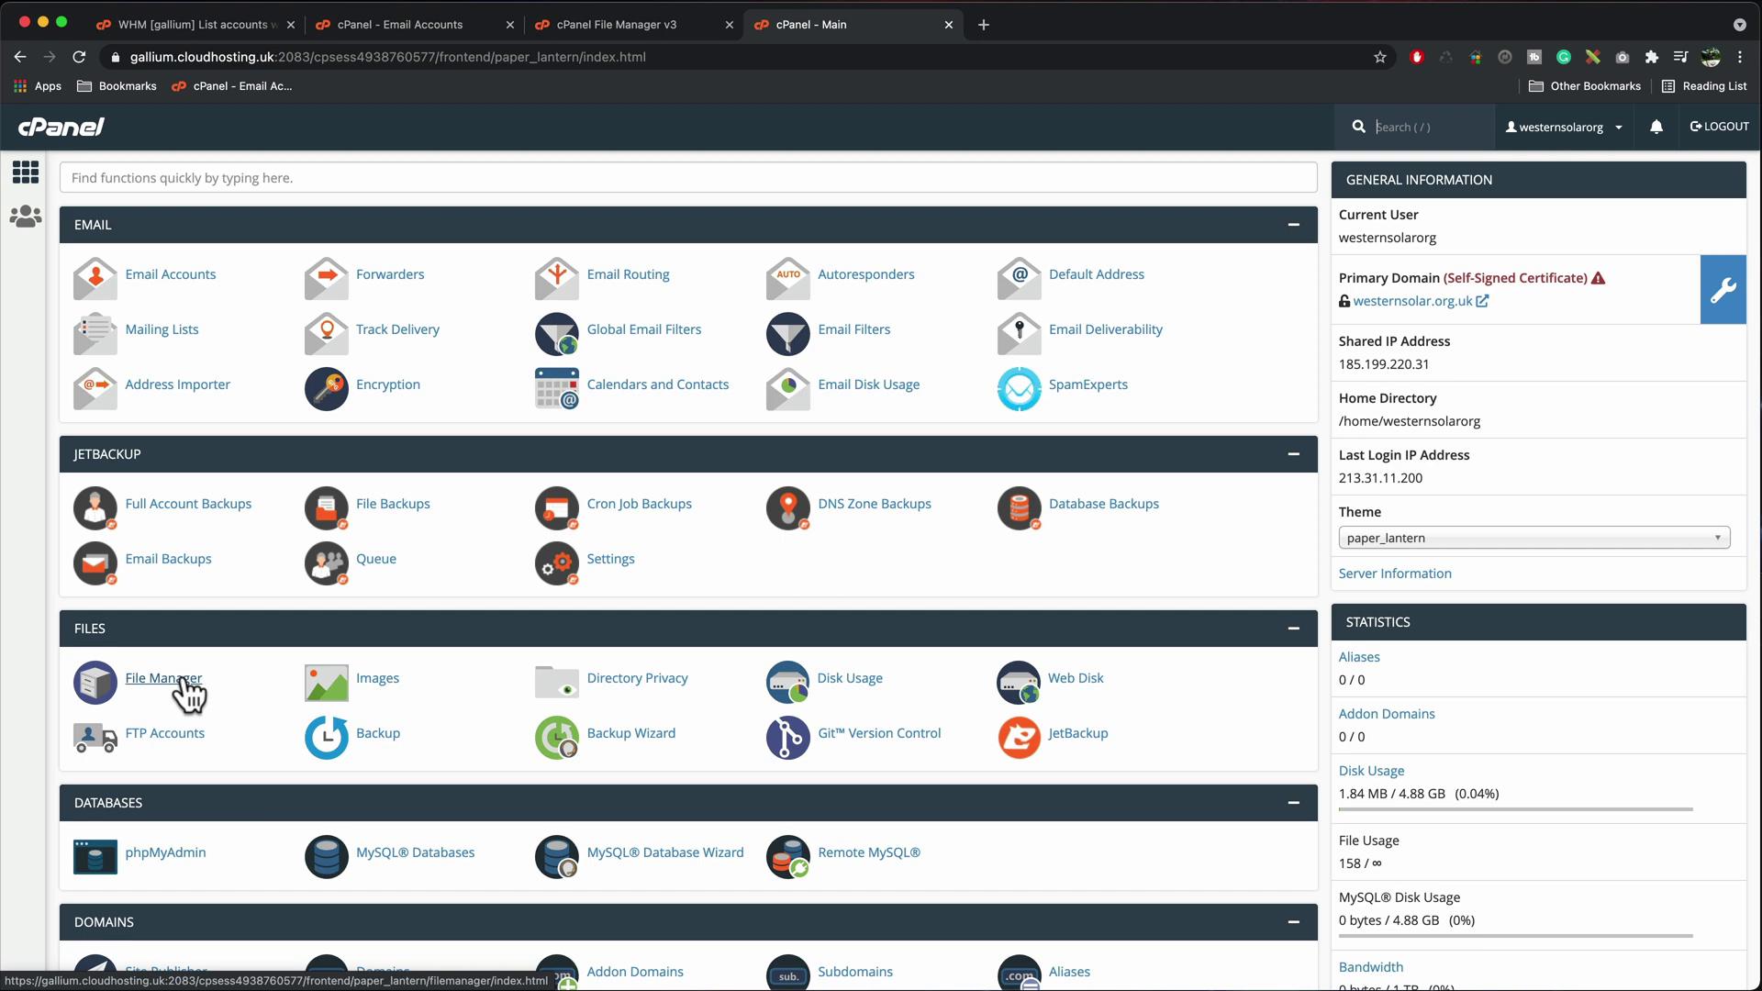
{"action": "left_click", "coordinate": [182, 681]}
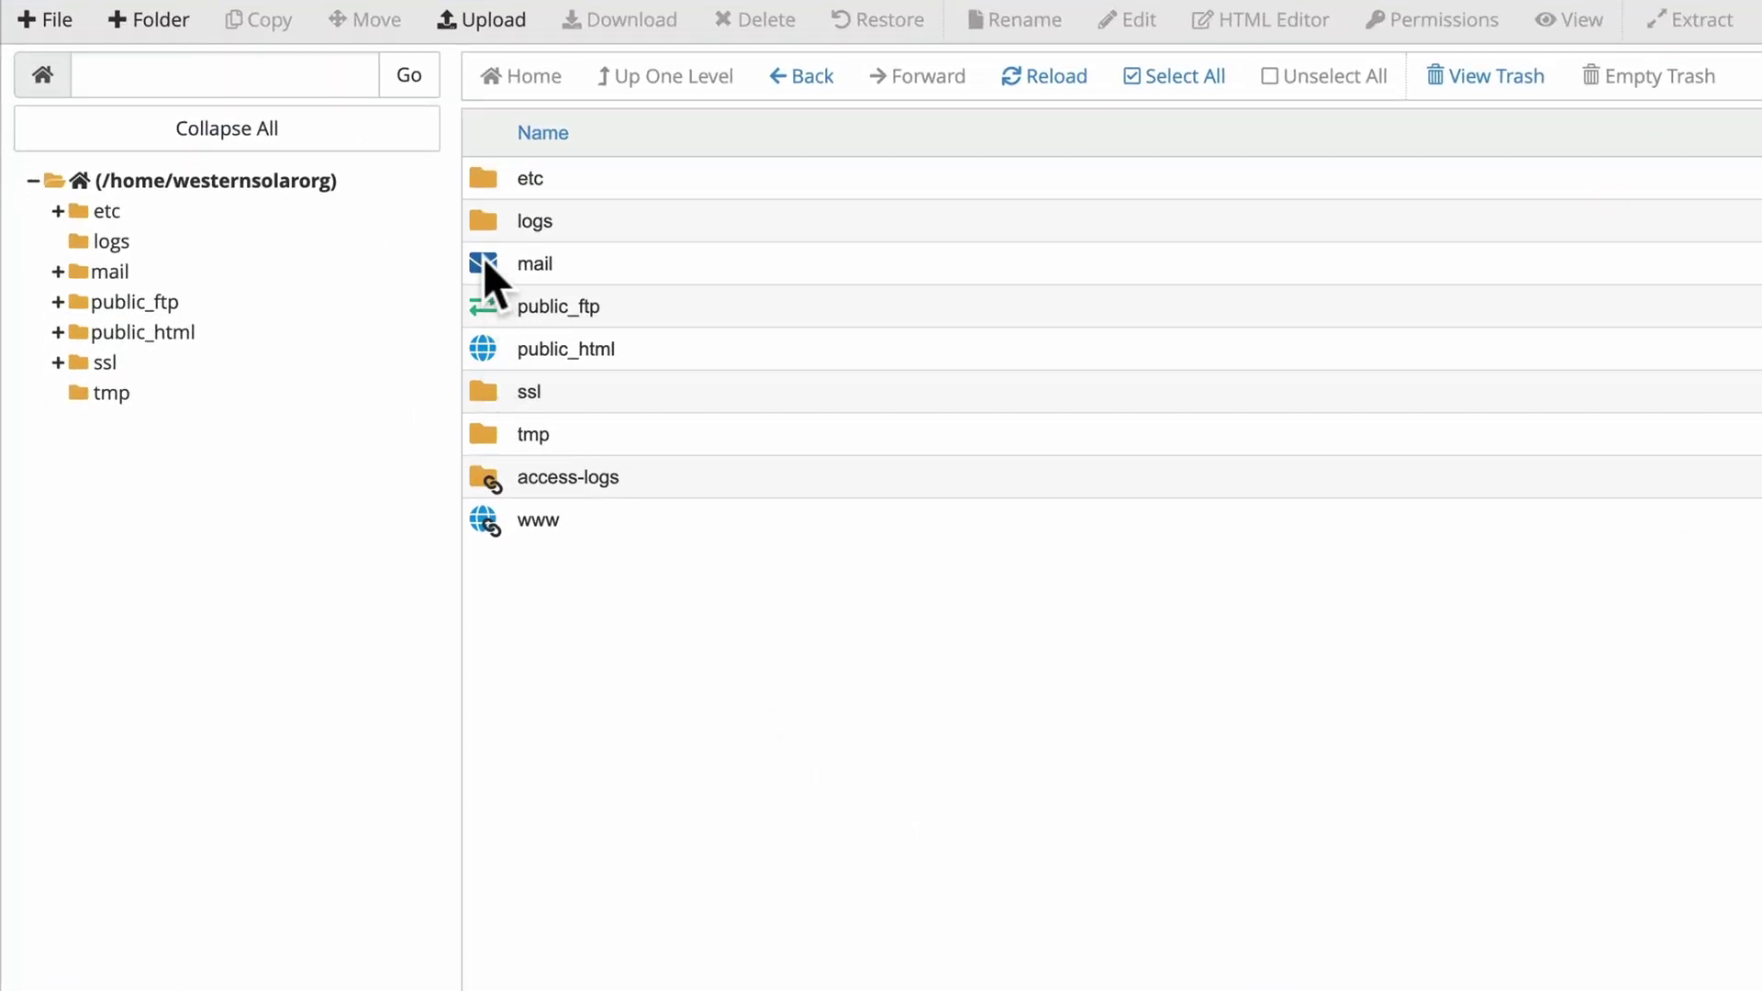
{"action": "double_click", "coordinate": [483, 261]}
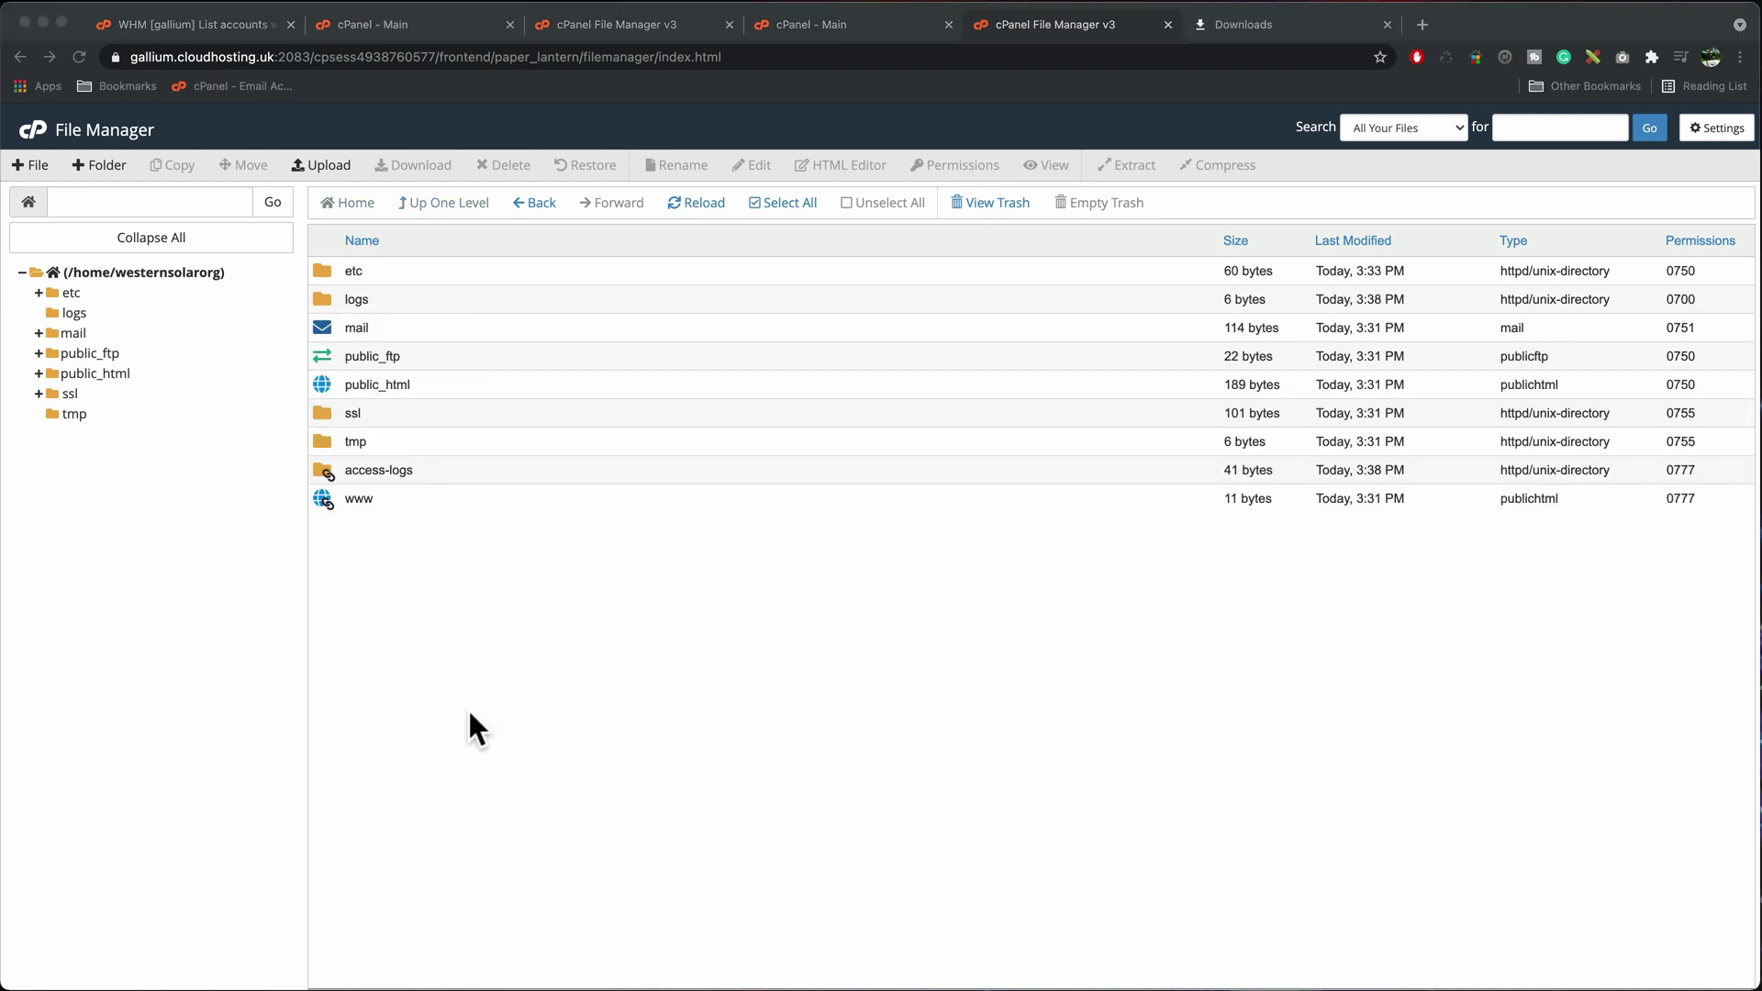
Upload mailboxes.zip into the mail folder with Overwrite existing files ticked.
{"action": "double_click", "coordinate": [319, 329]}
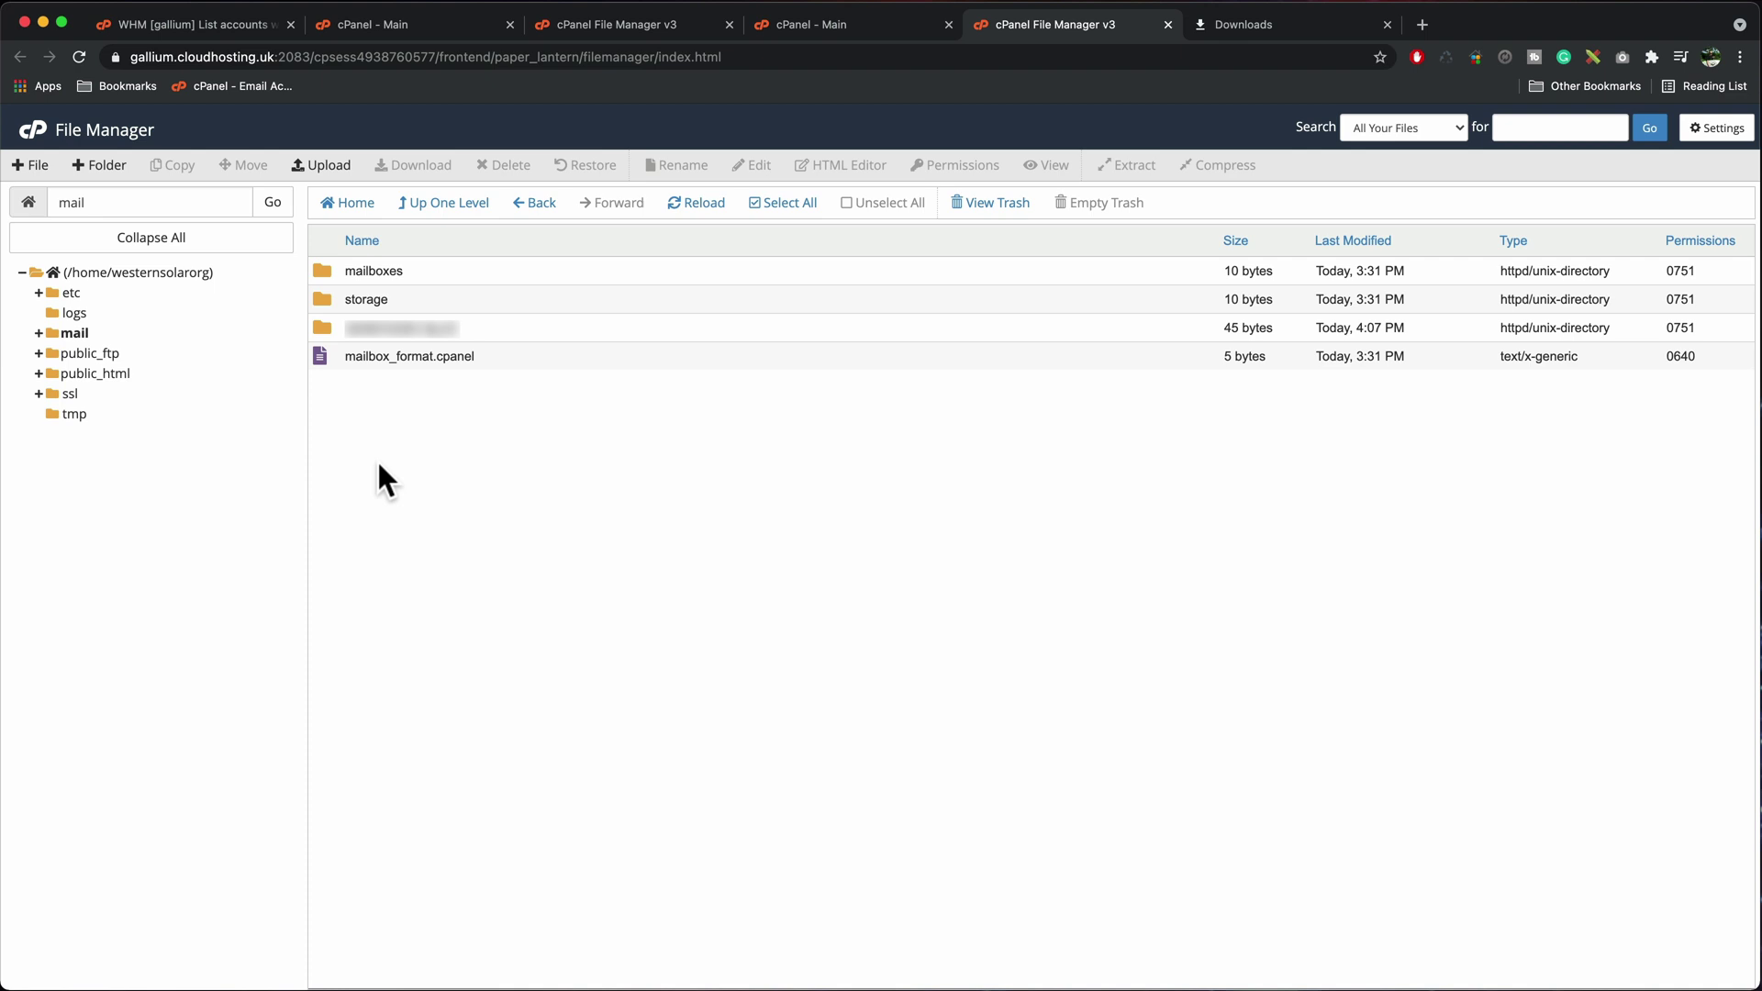
{"action": "left_click", "coordinate": [319, 167]}
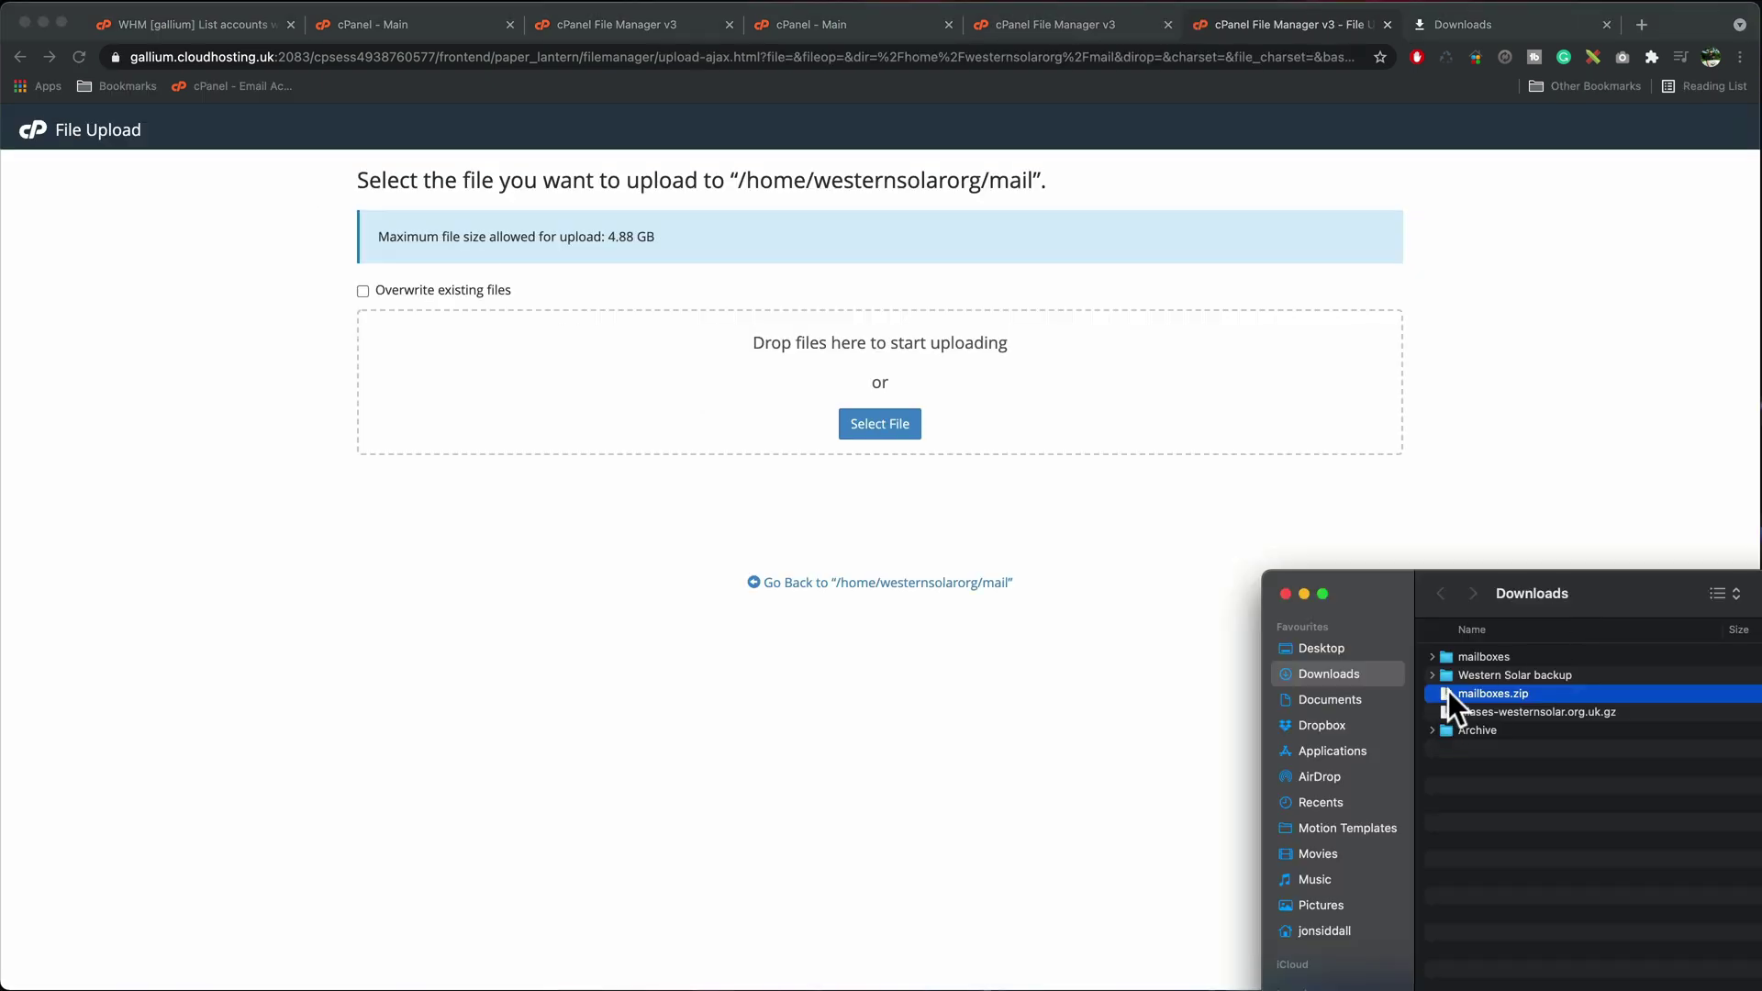
{"action": "left_click_drag", "start_coordinate": [1445, 691], "coordinate": [874, 424]}
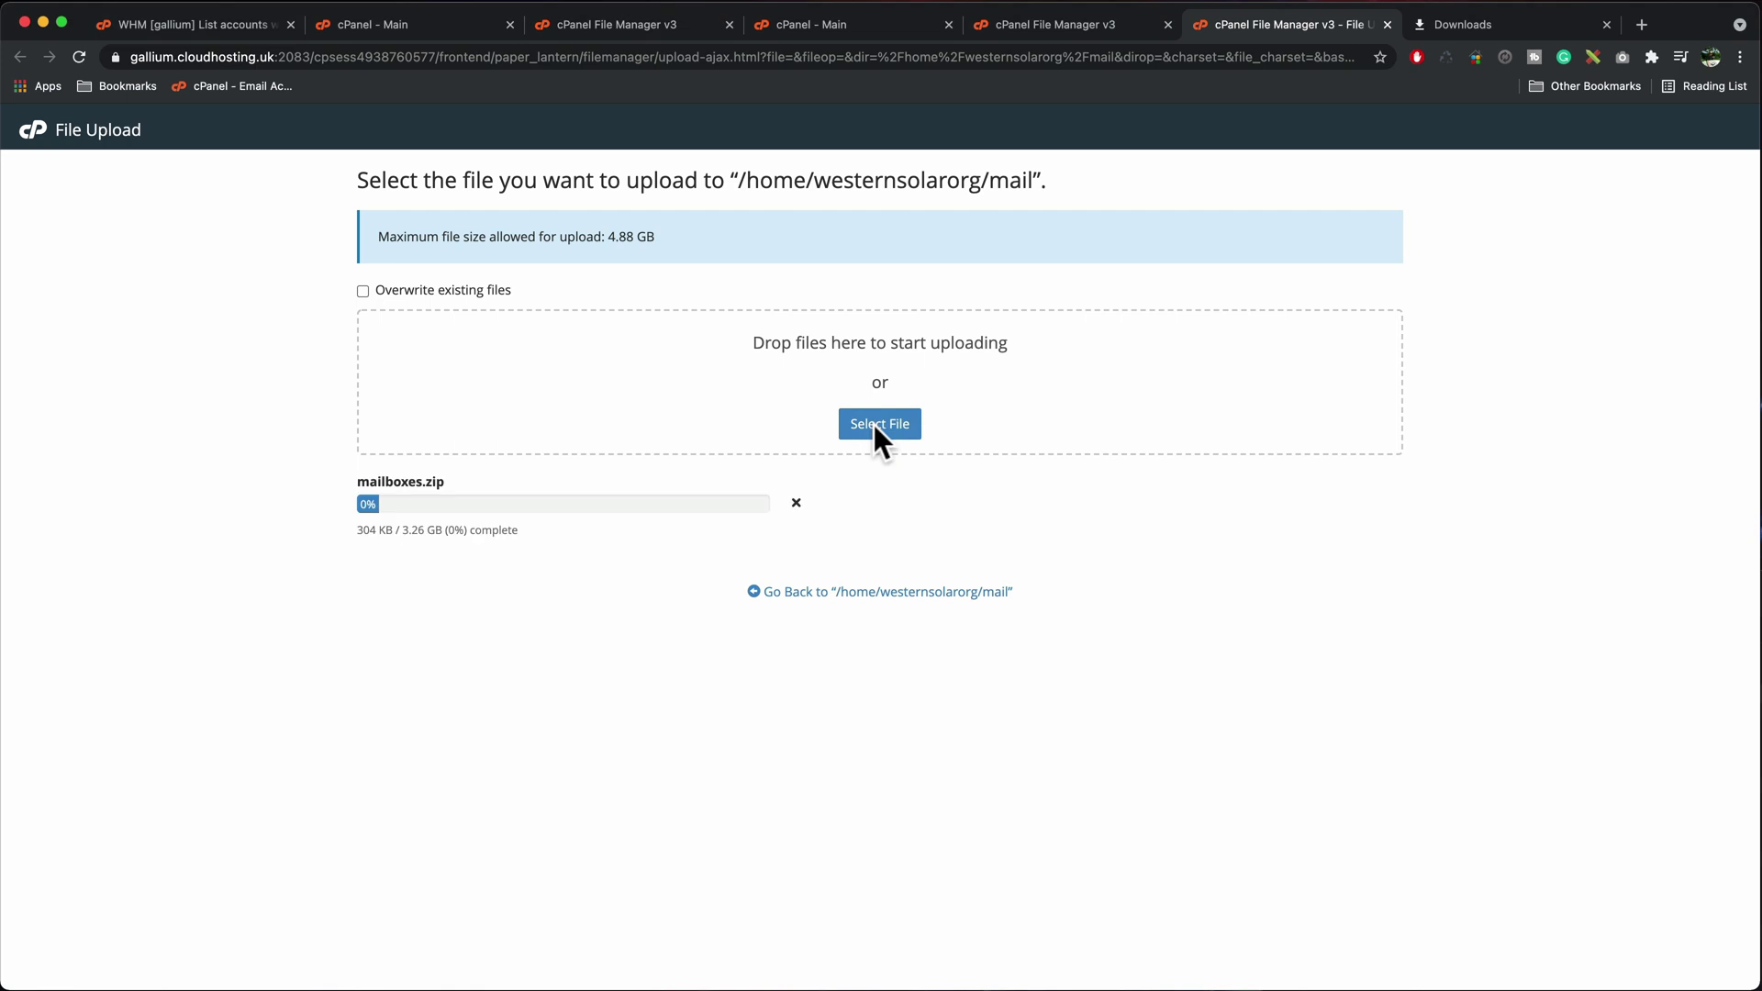
{"action": "left_click", "coordinate": [363, 292]}
{"action": "left_click", "coordinate": [362, 292]}
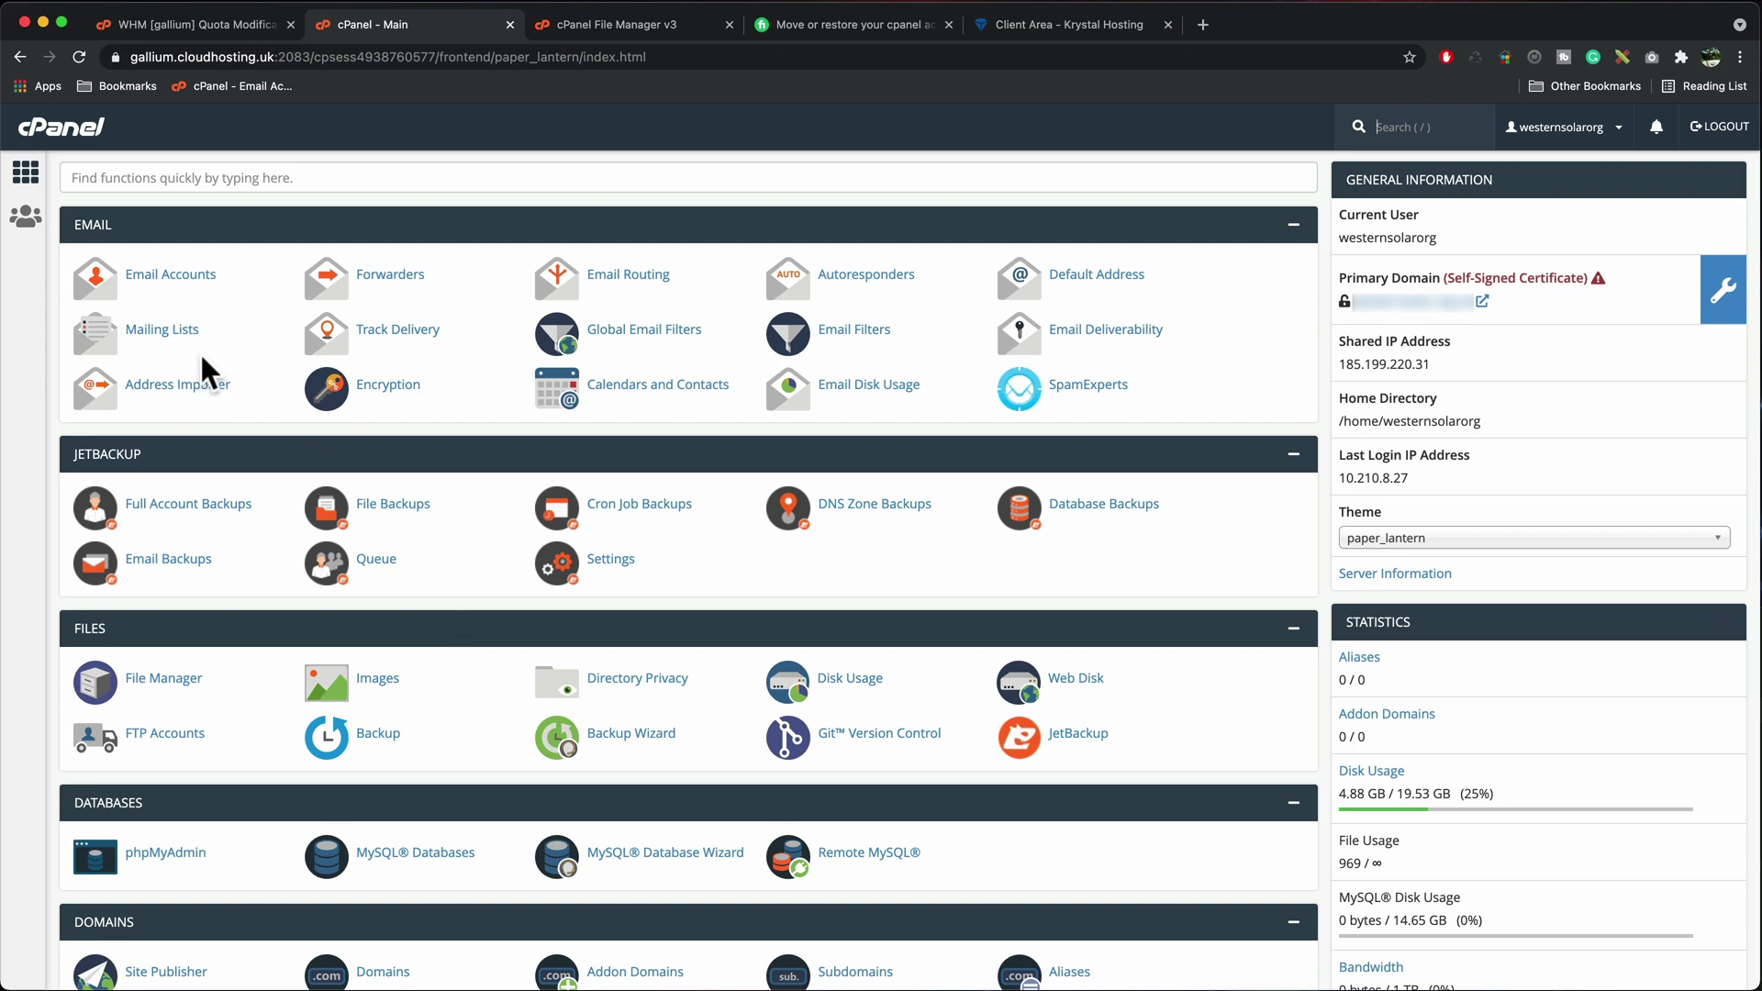
Check the first email account's inbox in Roundcube webmail.
{"action": "left_click", "coordinate": [172, 279]}
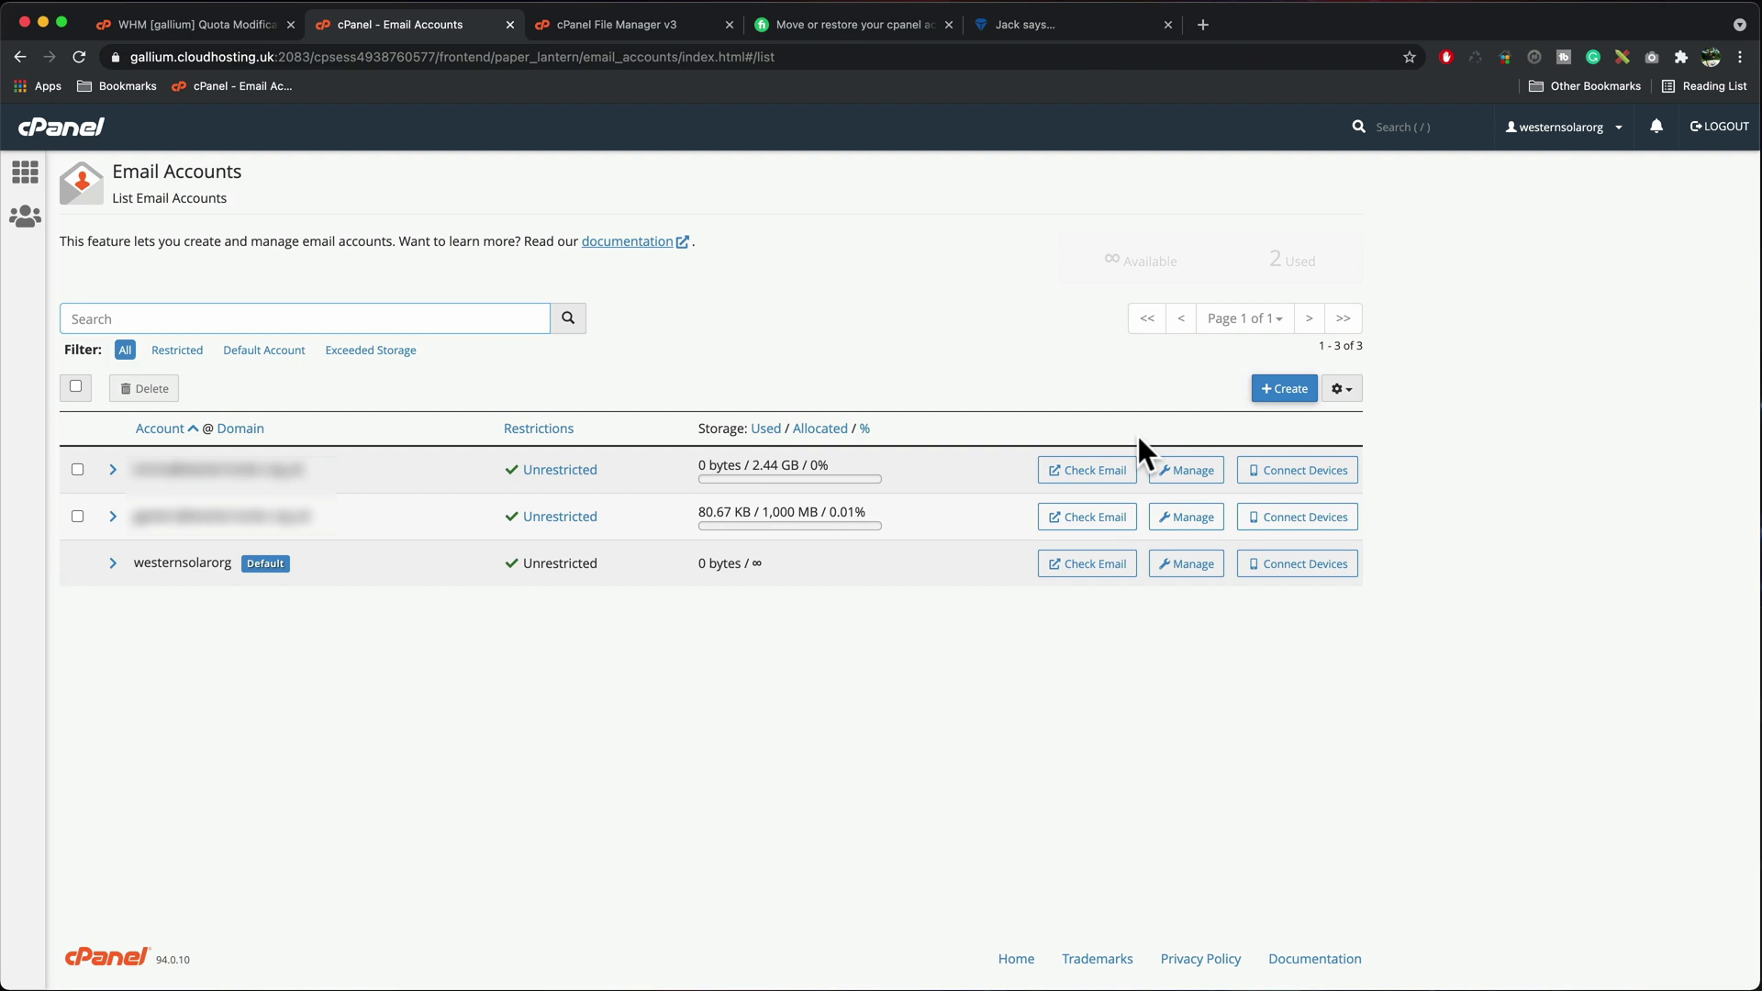
{"action": "left_click", "coordinate": [1100, 483]}
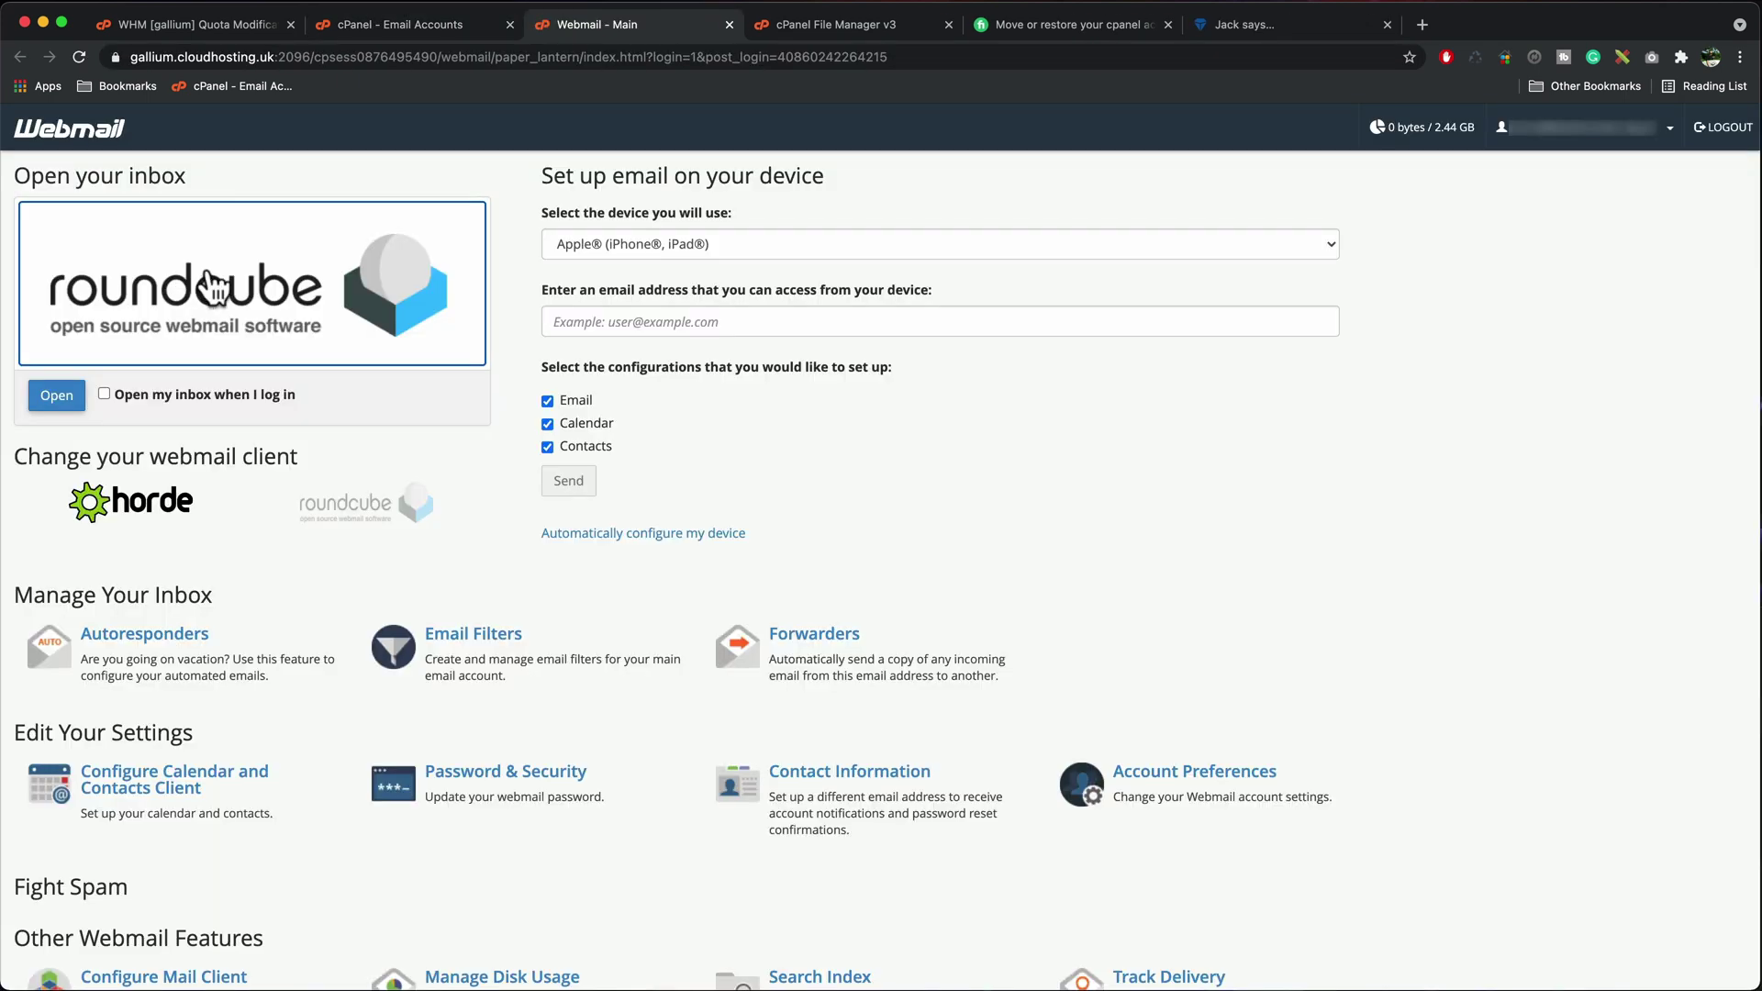
{"action": "left_click", "coordinate": [220, 308]}
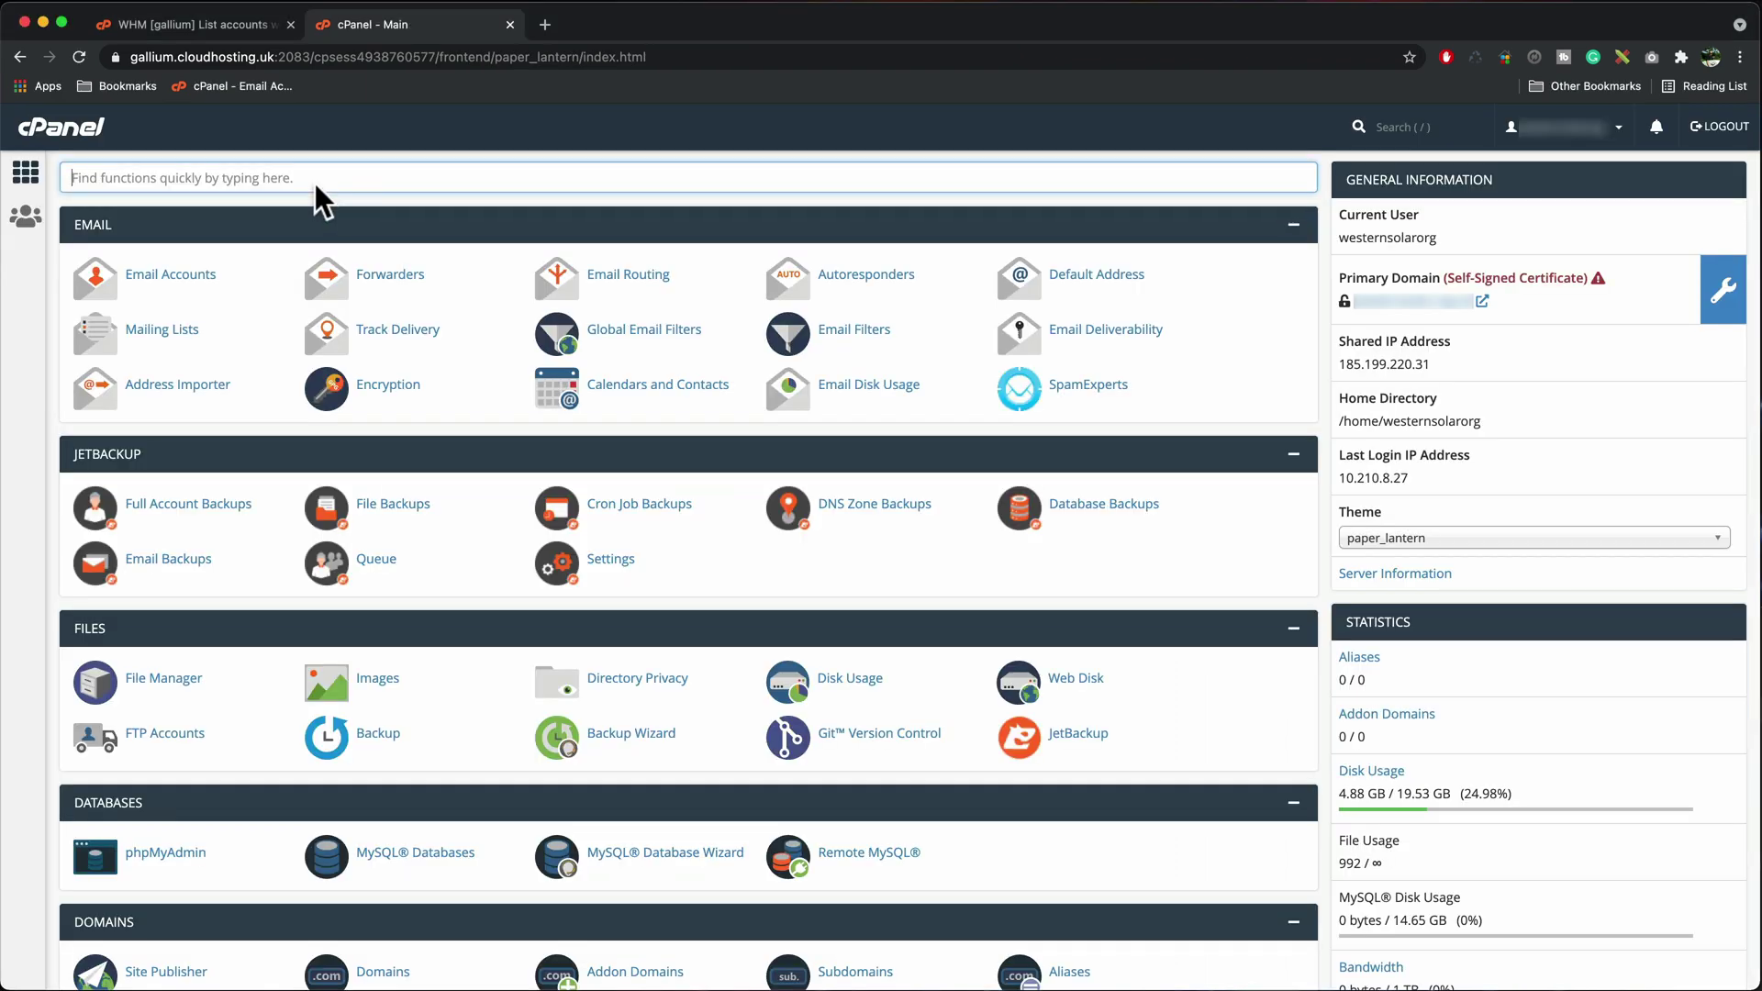
Restore email forwarders from aliases-westernsolar.org.uk.gz via the Backup Wizard.
{"action": "type", "text": "back"}
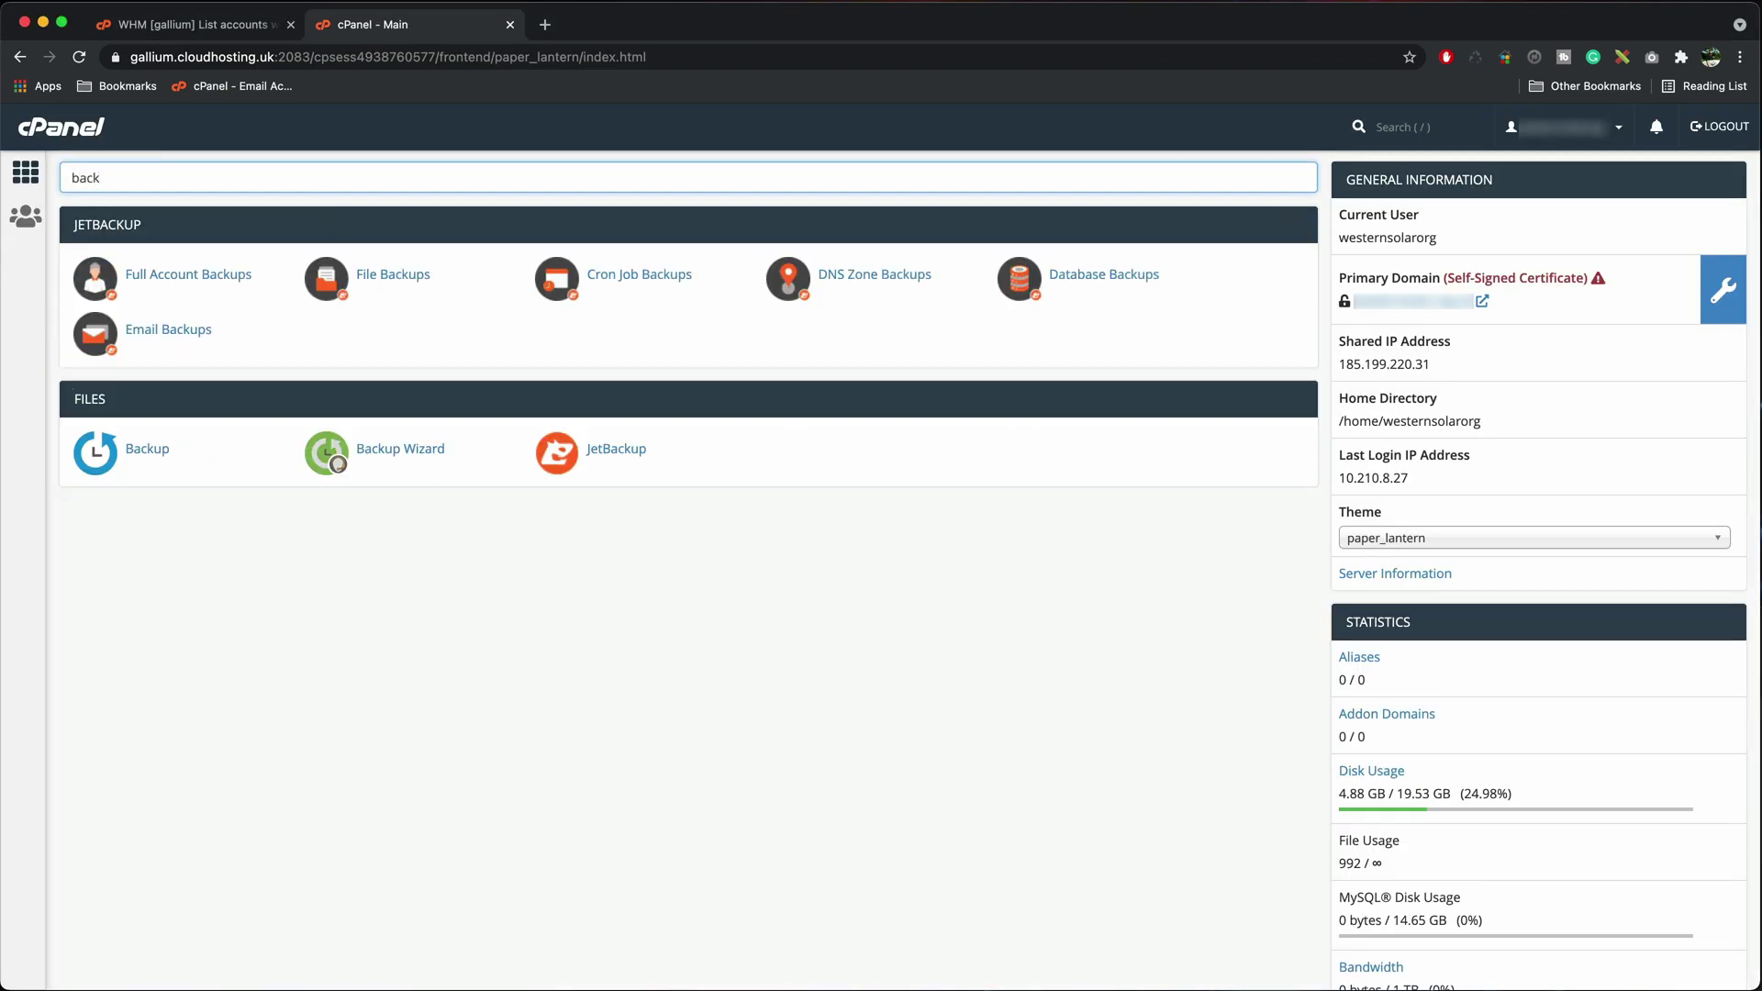
{"action": "left_click", "coordinate": [399, 451]}
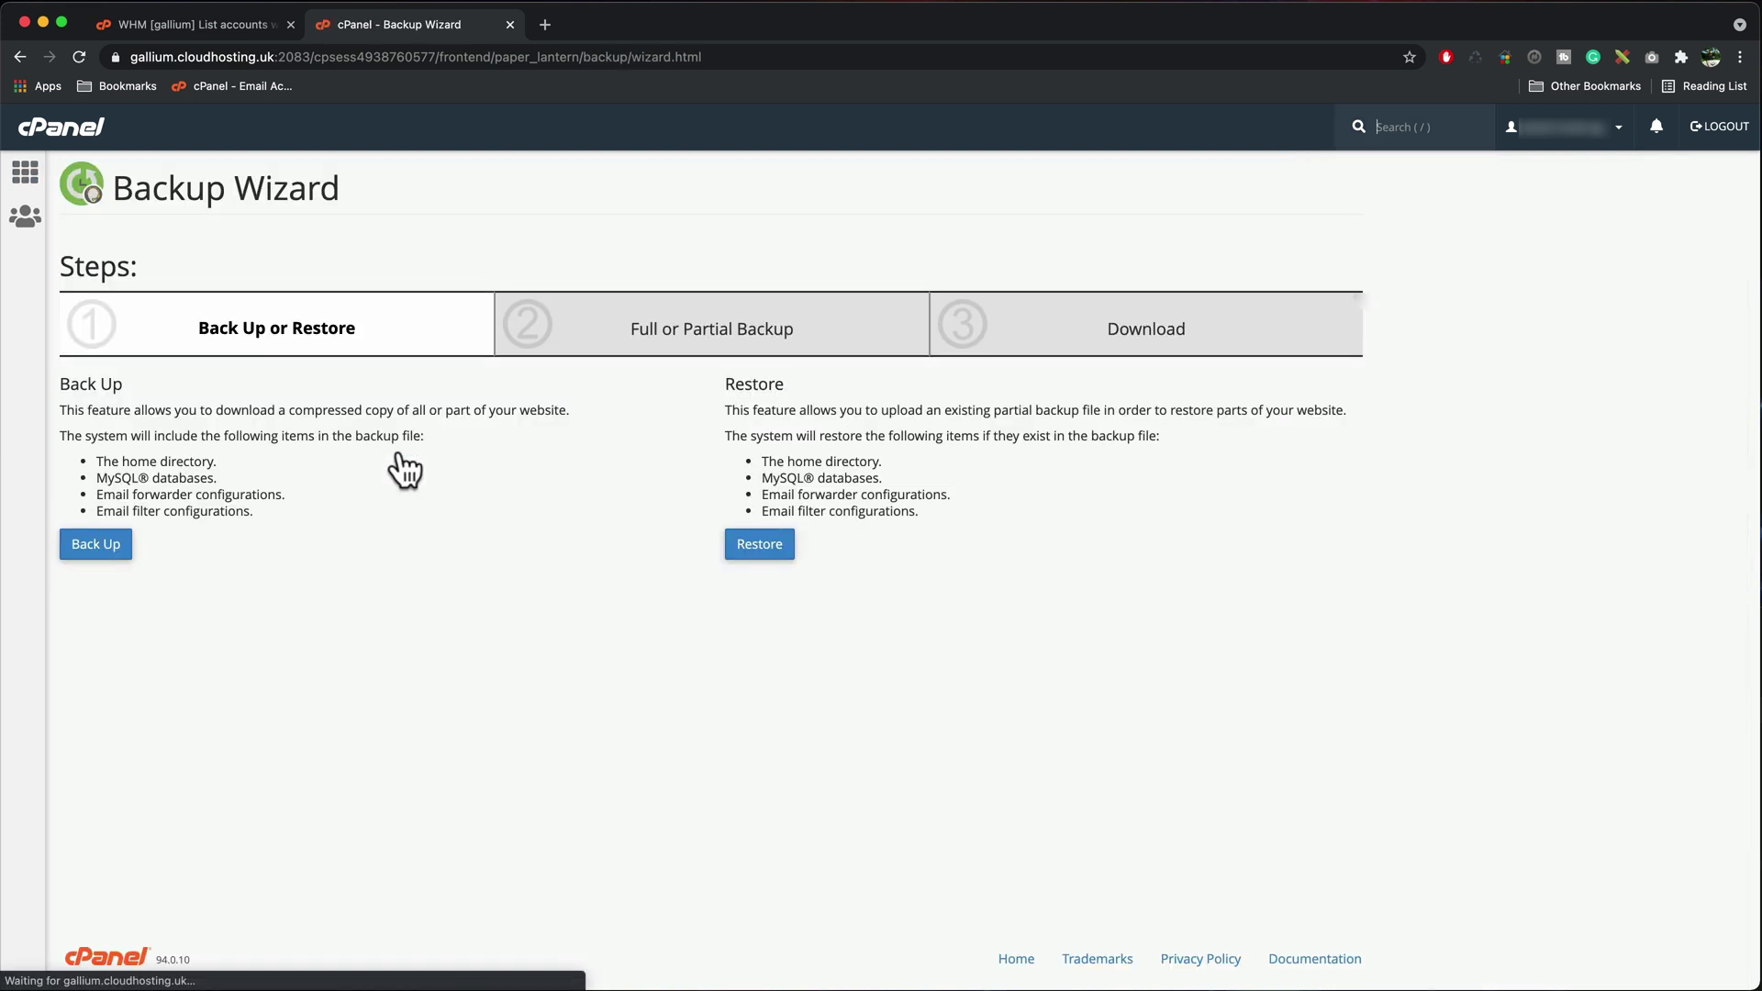
{"action": "left_click", "coordinate": [758, 548]}
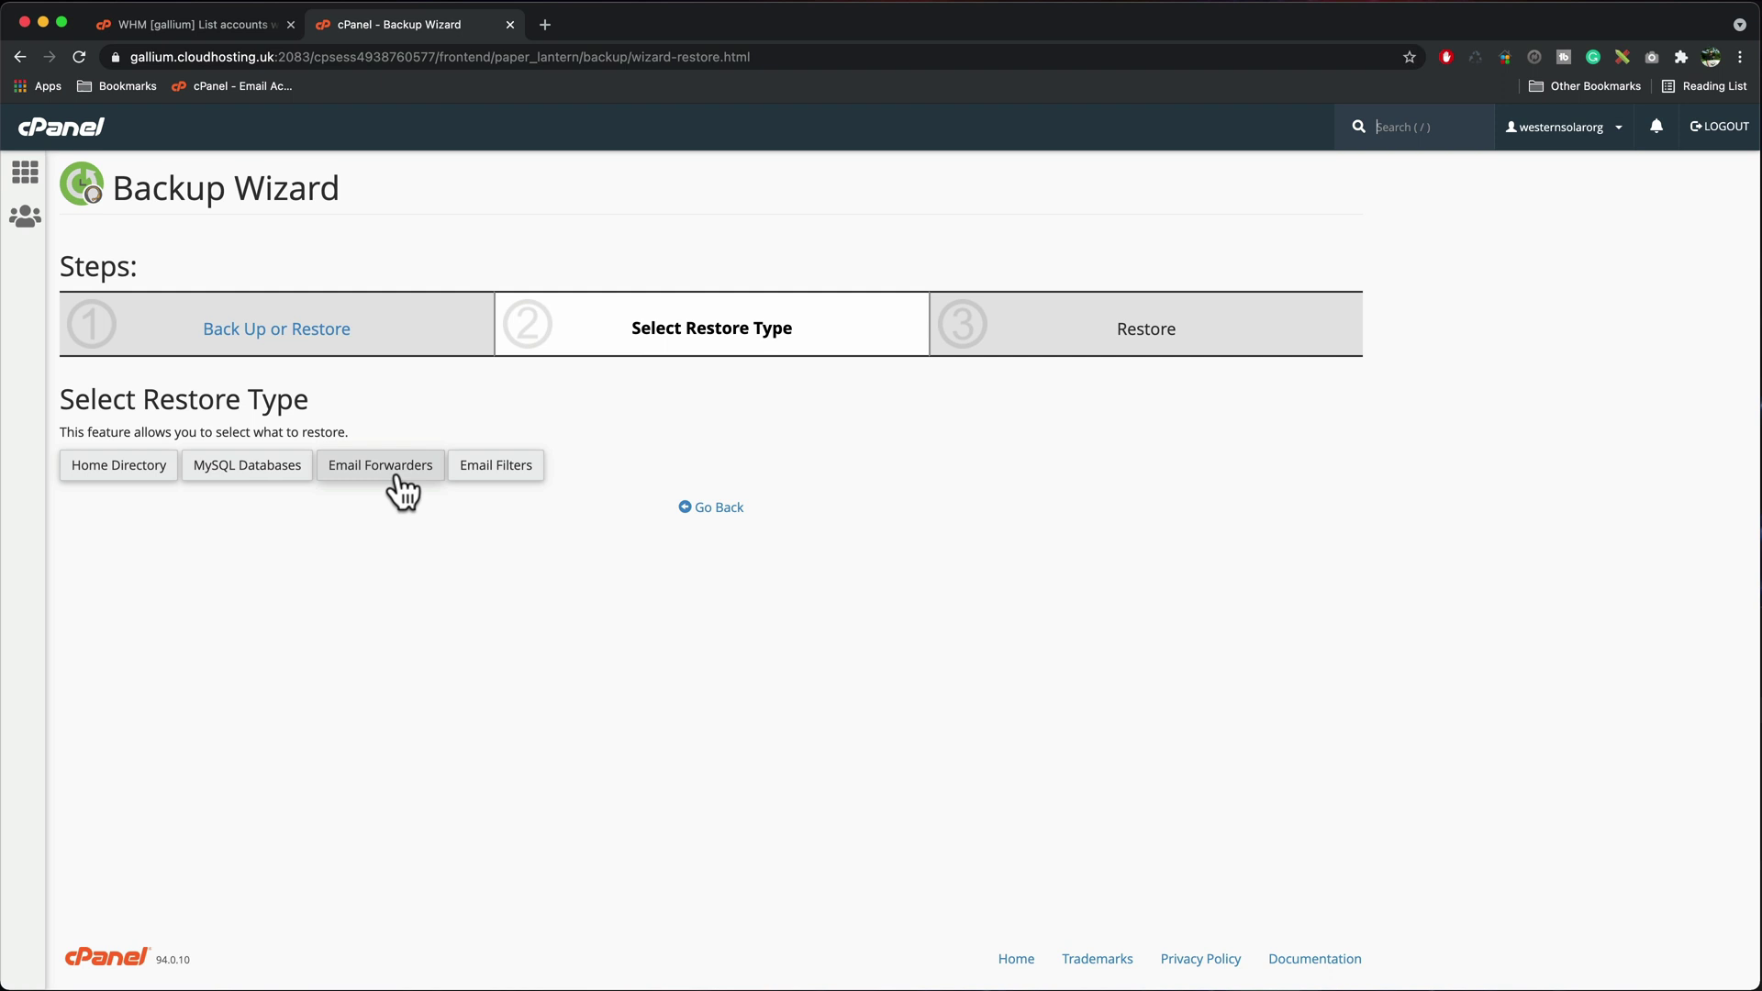
{"action": "left_click", "coordinate": [400, 468]}
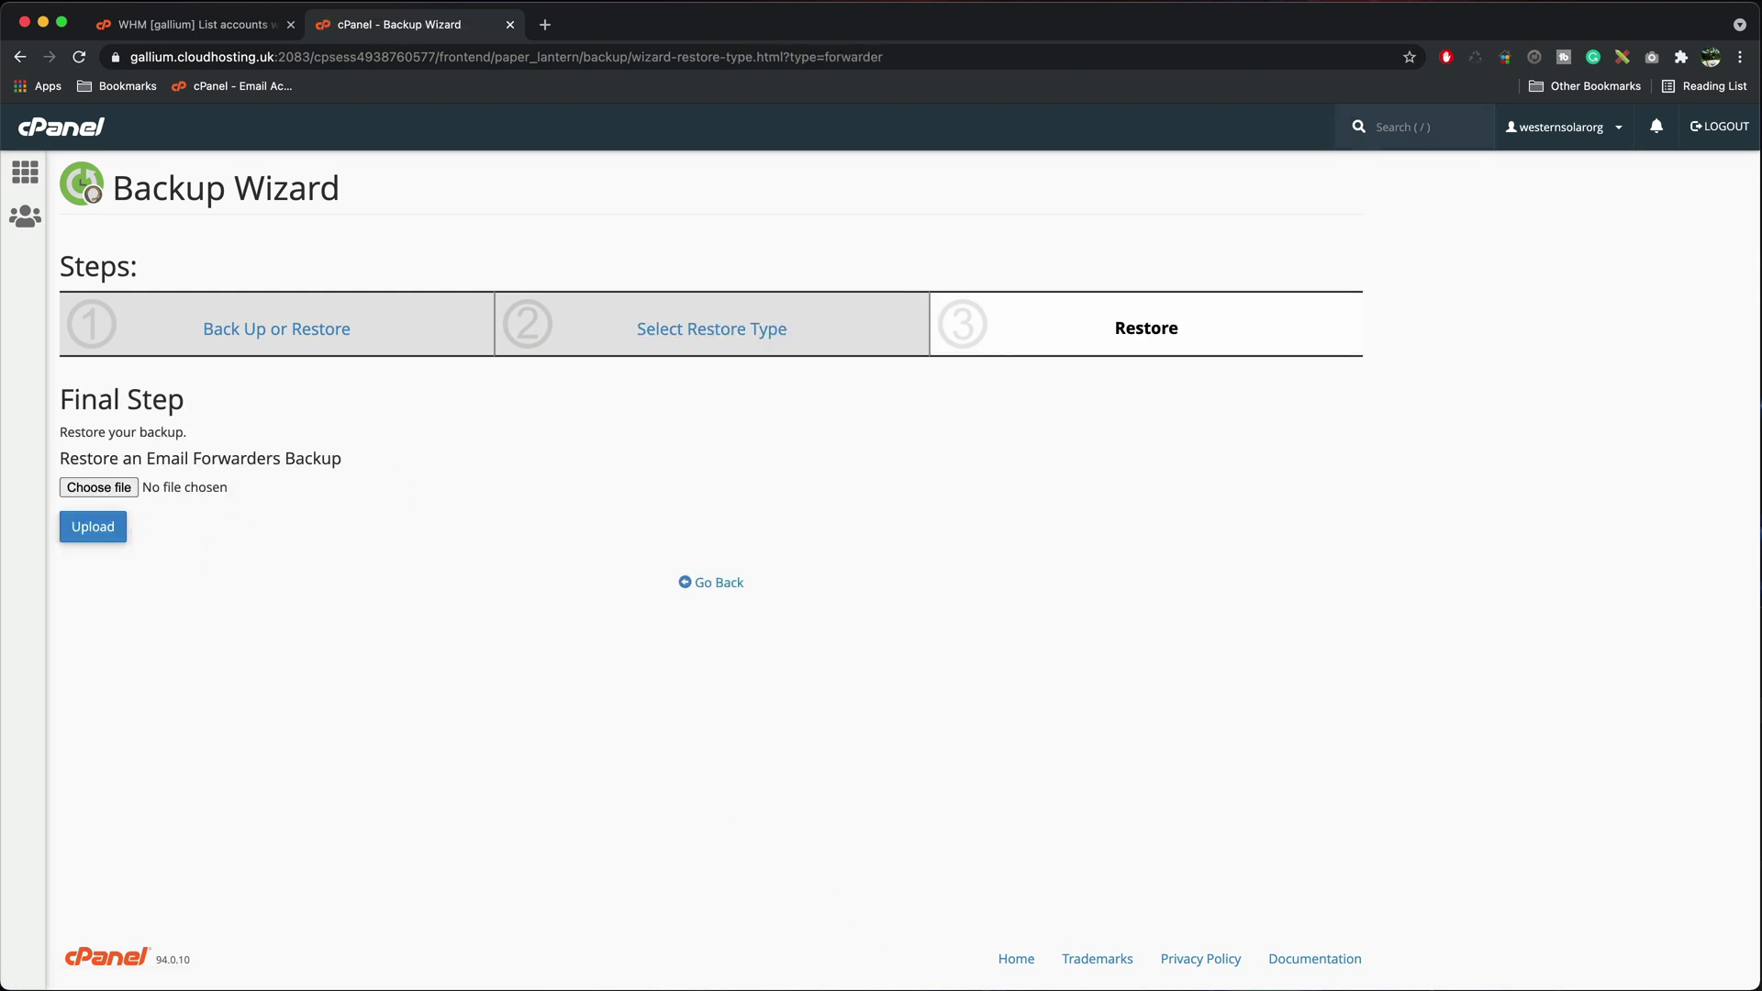
{"action": "left_click", "coordinate": [90, 487]}
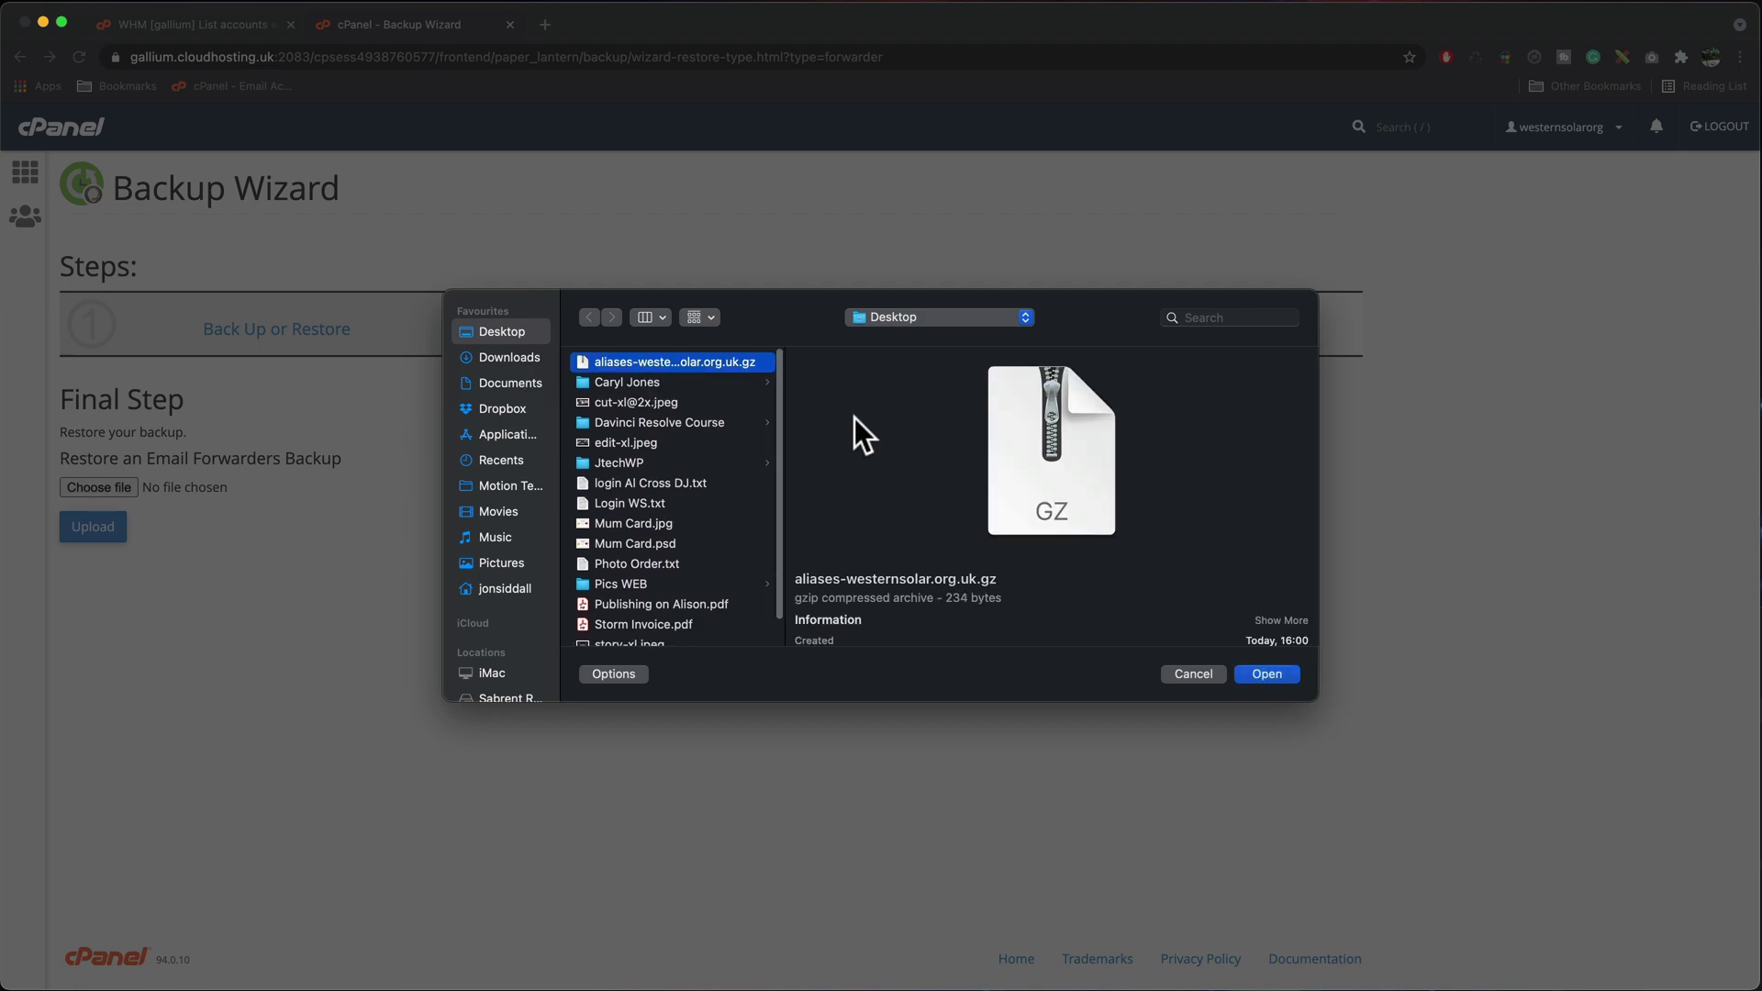
{"action": "left_click", "coordinate": [1267, 675]}
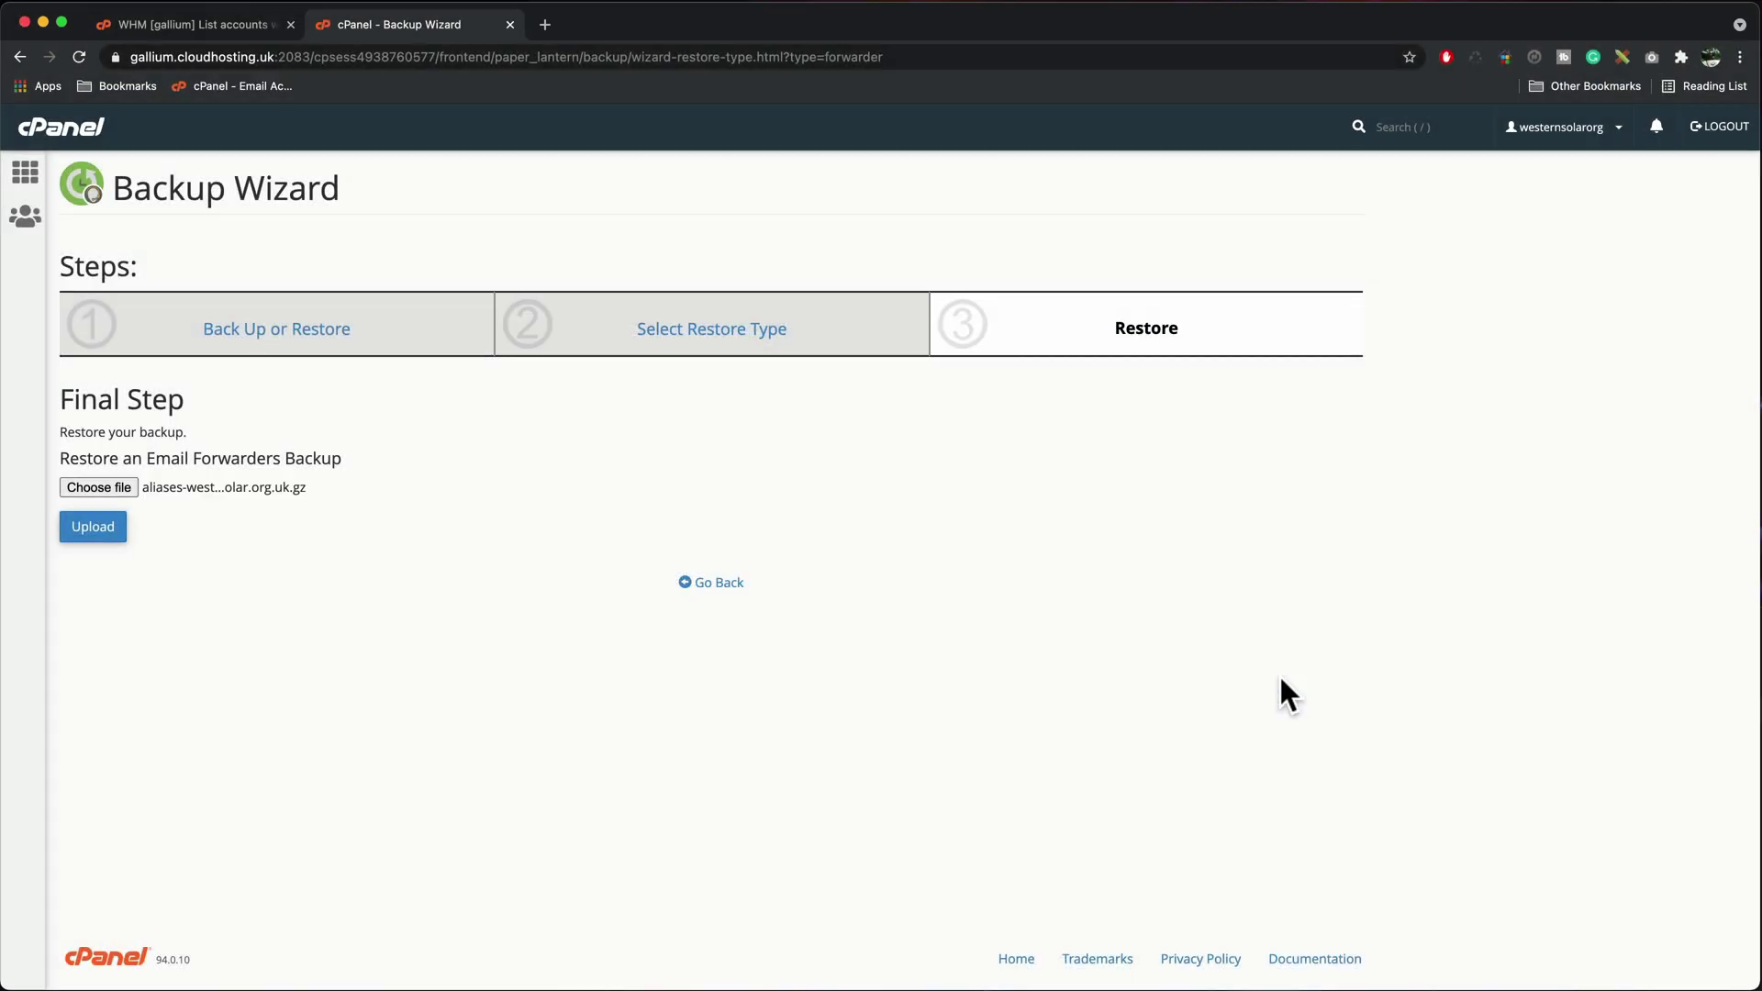
{"action": "left_click", "coordinate": [118, 529]}
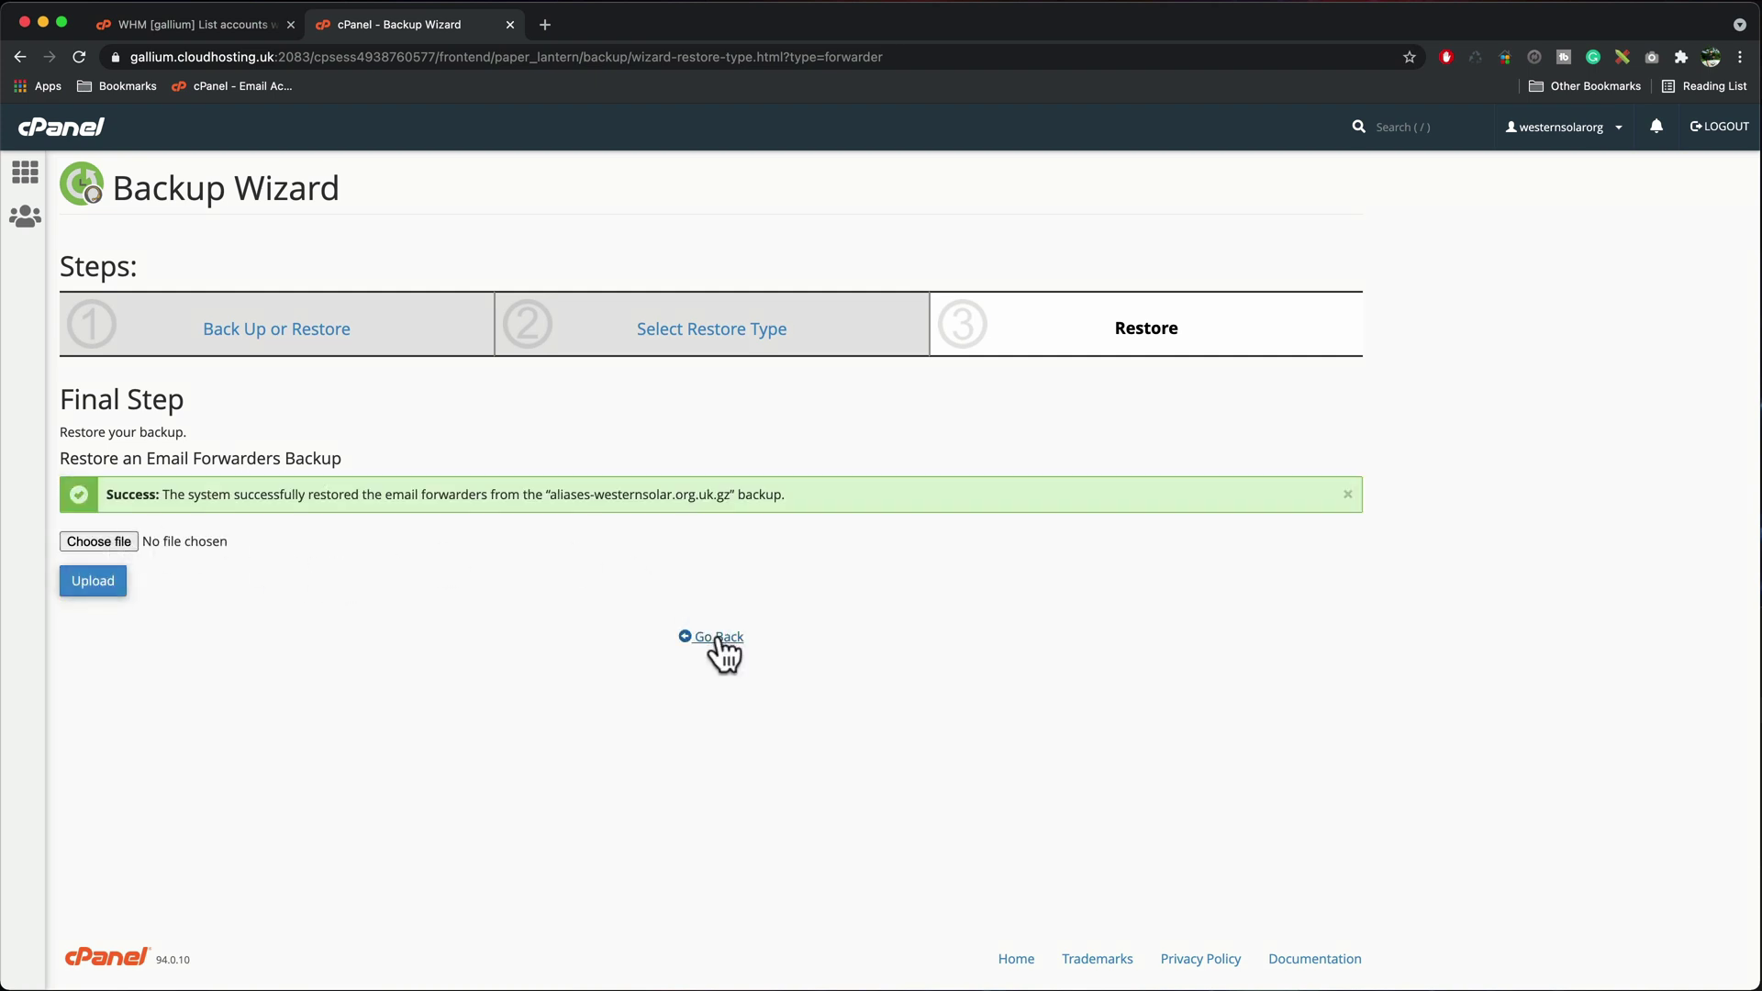
Return to cPanel home and review the restored forwarders list.
{"action": "left_click", "coordinate": [719, 638]}
{"action": "left_click", "coordinate": [39, 184]}
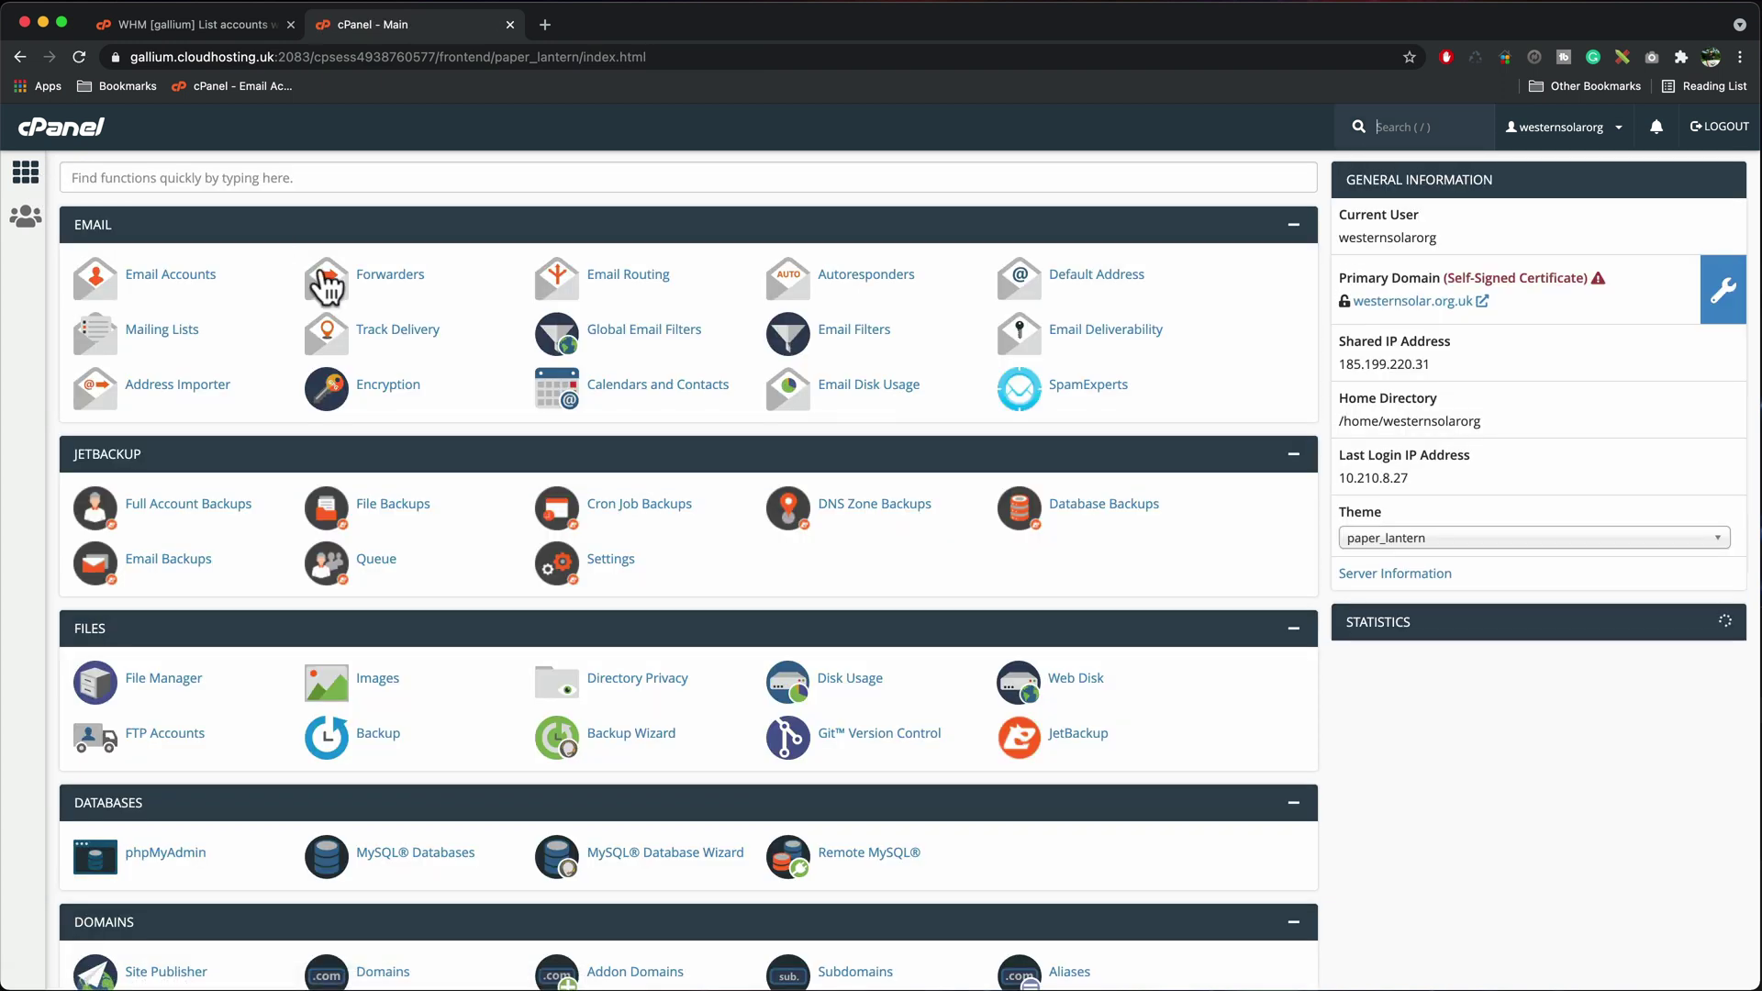
{"action": "left_click", "coordinate": [397, 280]}
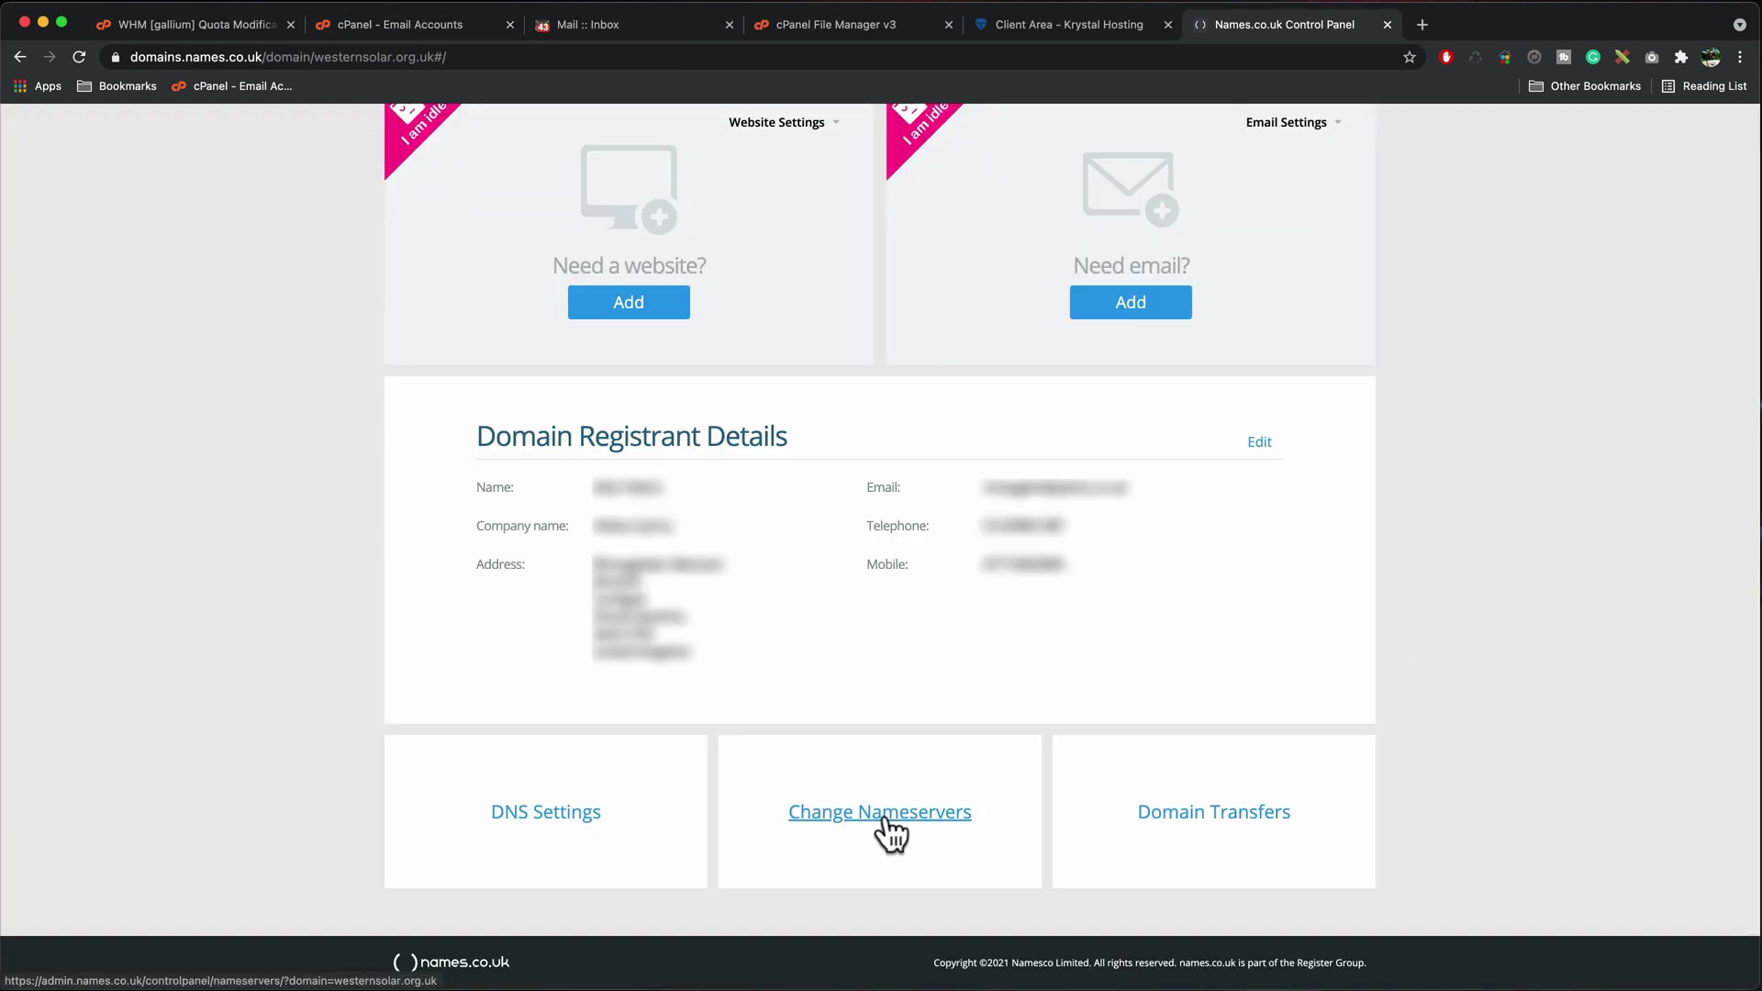
Set the domain's nameservers to ns1.uksrv.co.uk and ns2.uksrv.co.uk and save.
{"action": "left_click", "coordinate": [883, 821]}
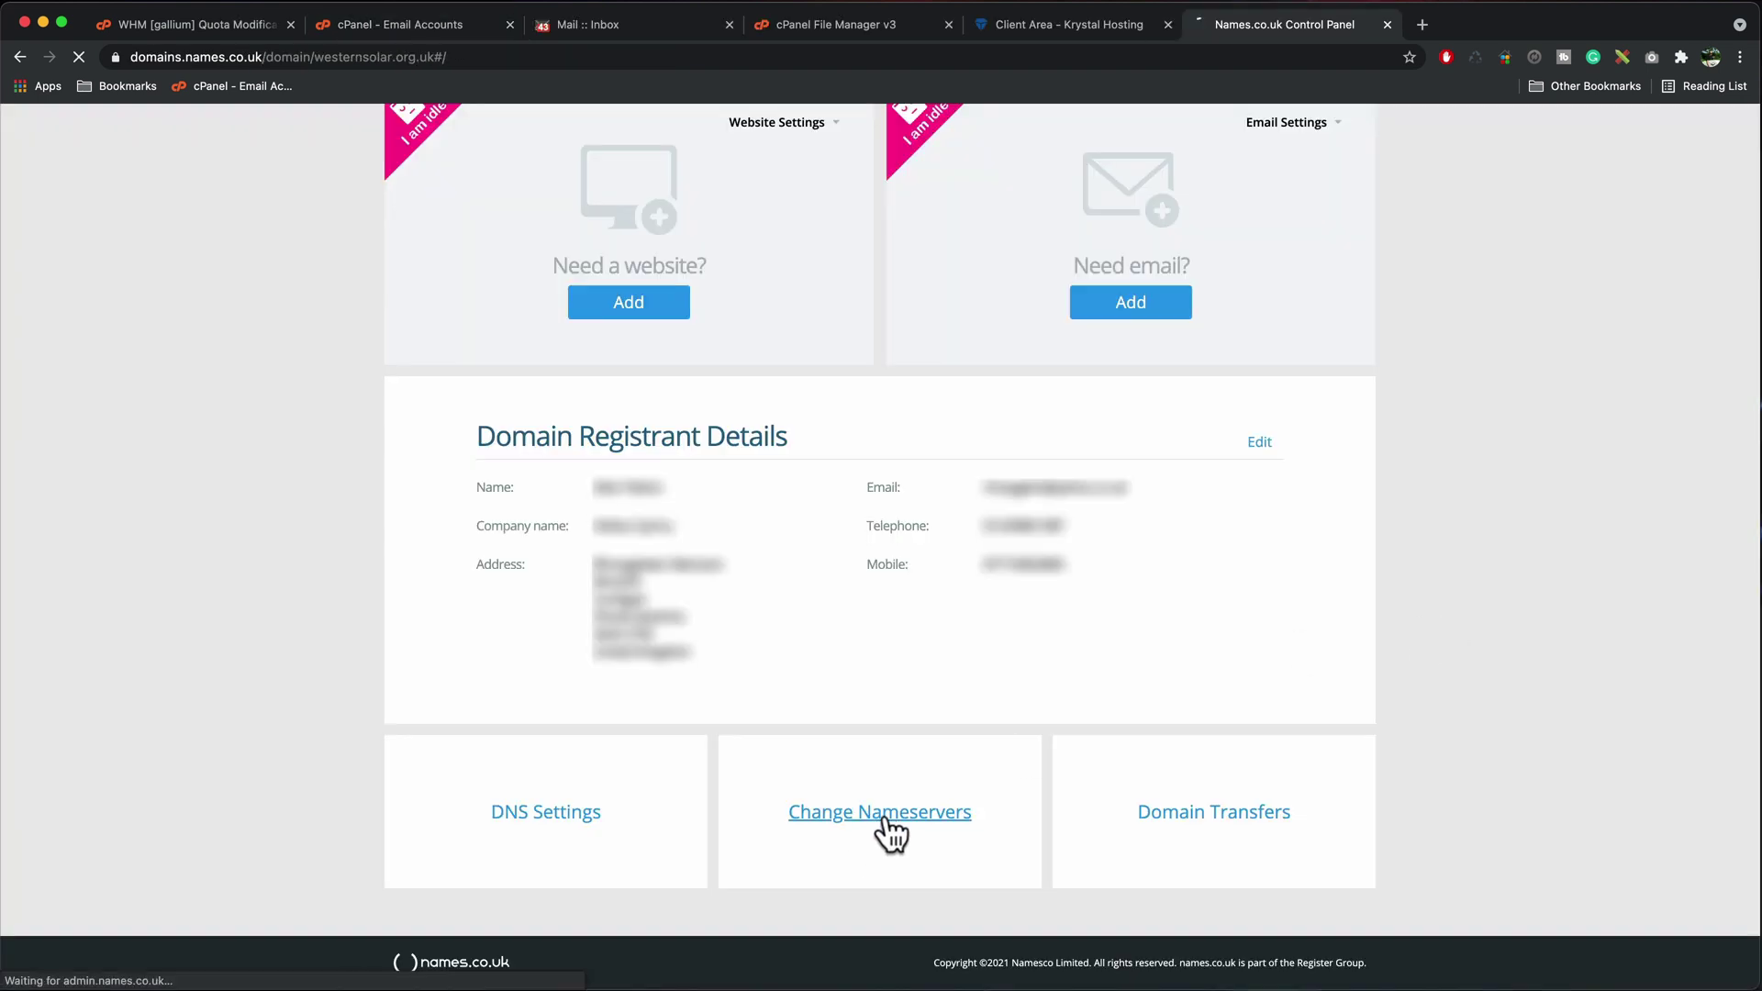
{"action": "left_click", "coordinate": [938, 590]}
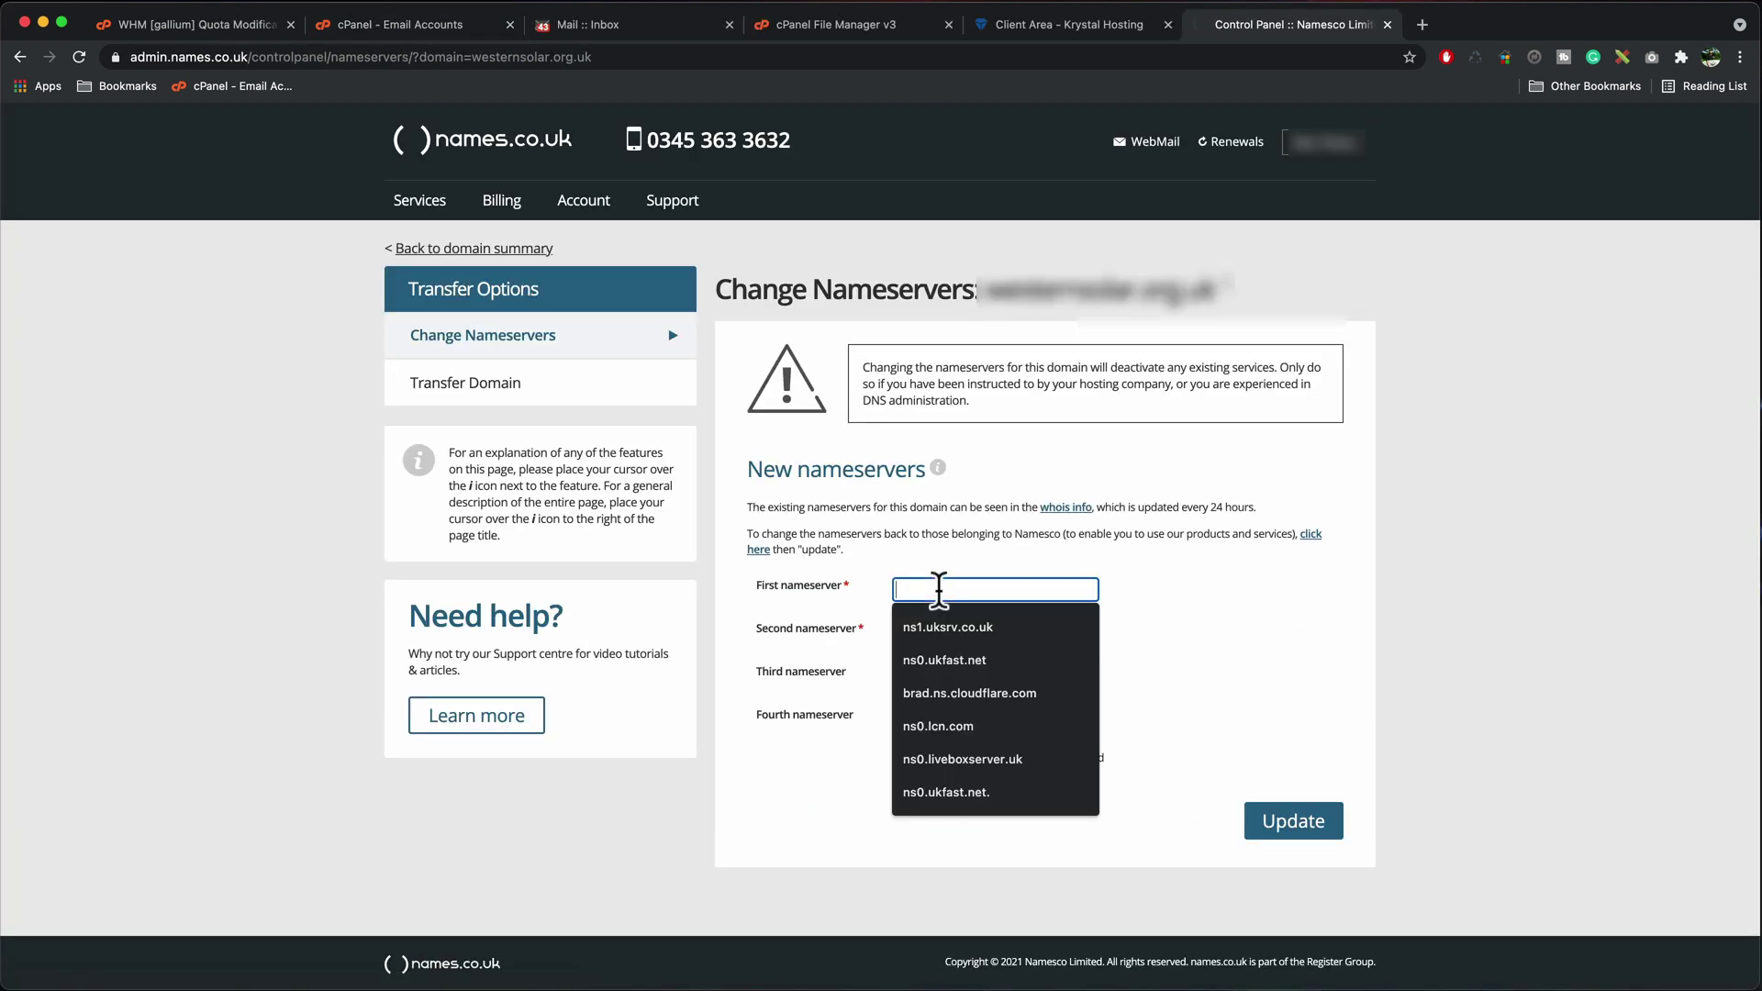
{"action": "left_click", "coordinate": [959, 626]}
{"action": "left_click", "coordinate": [947, 632]}
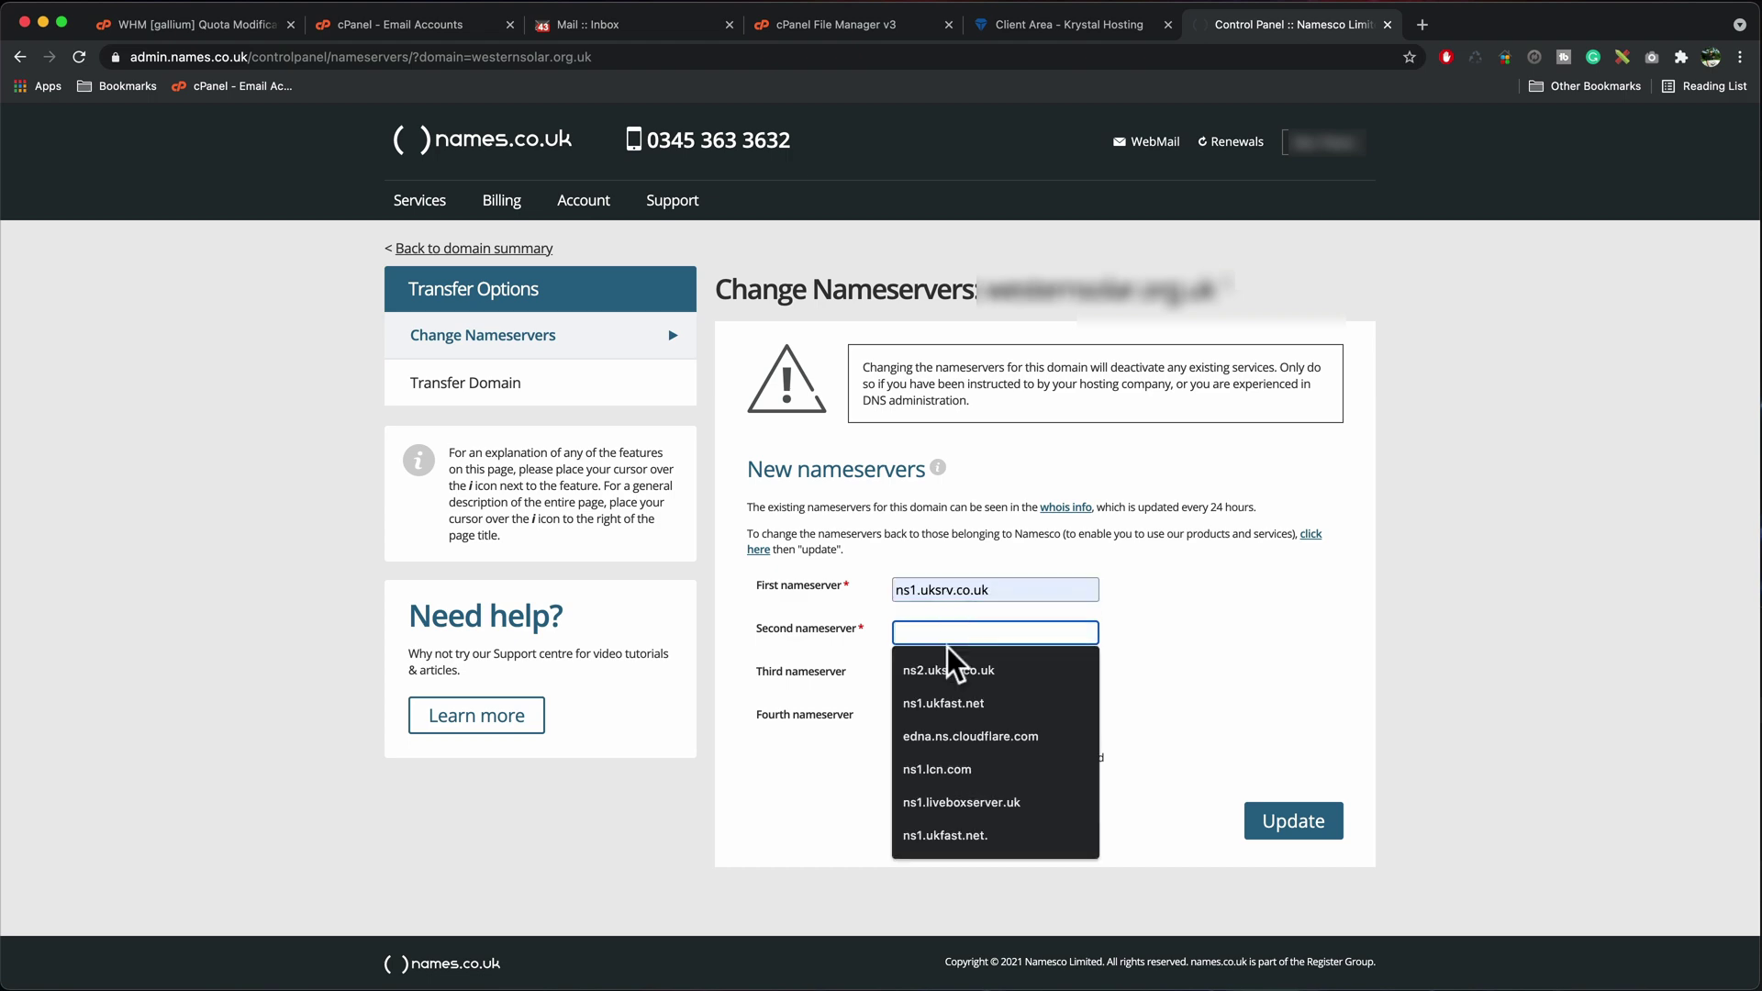
{"action": "left_click", "coordinate": [951, 663]}
{"action": "left_click", "coordinate": [1296, 830]}
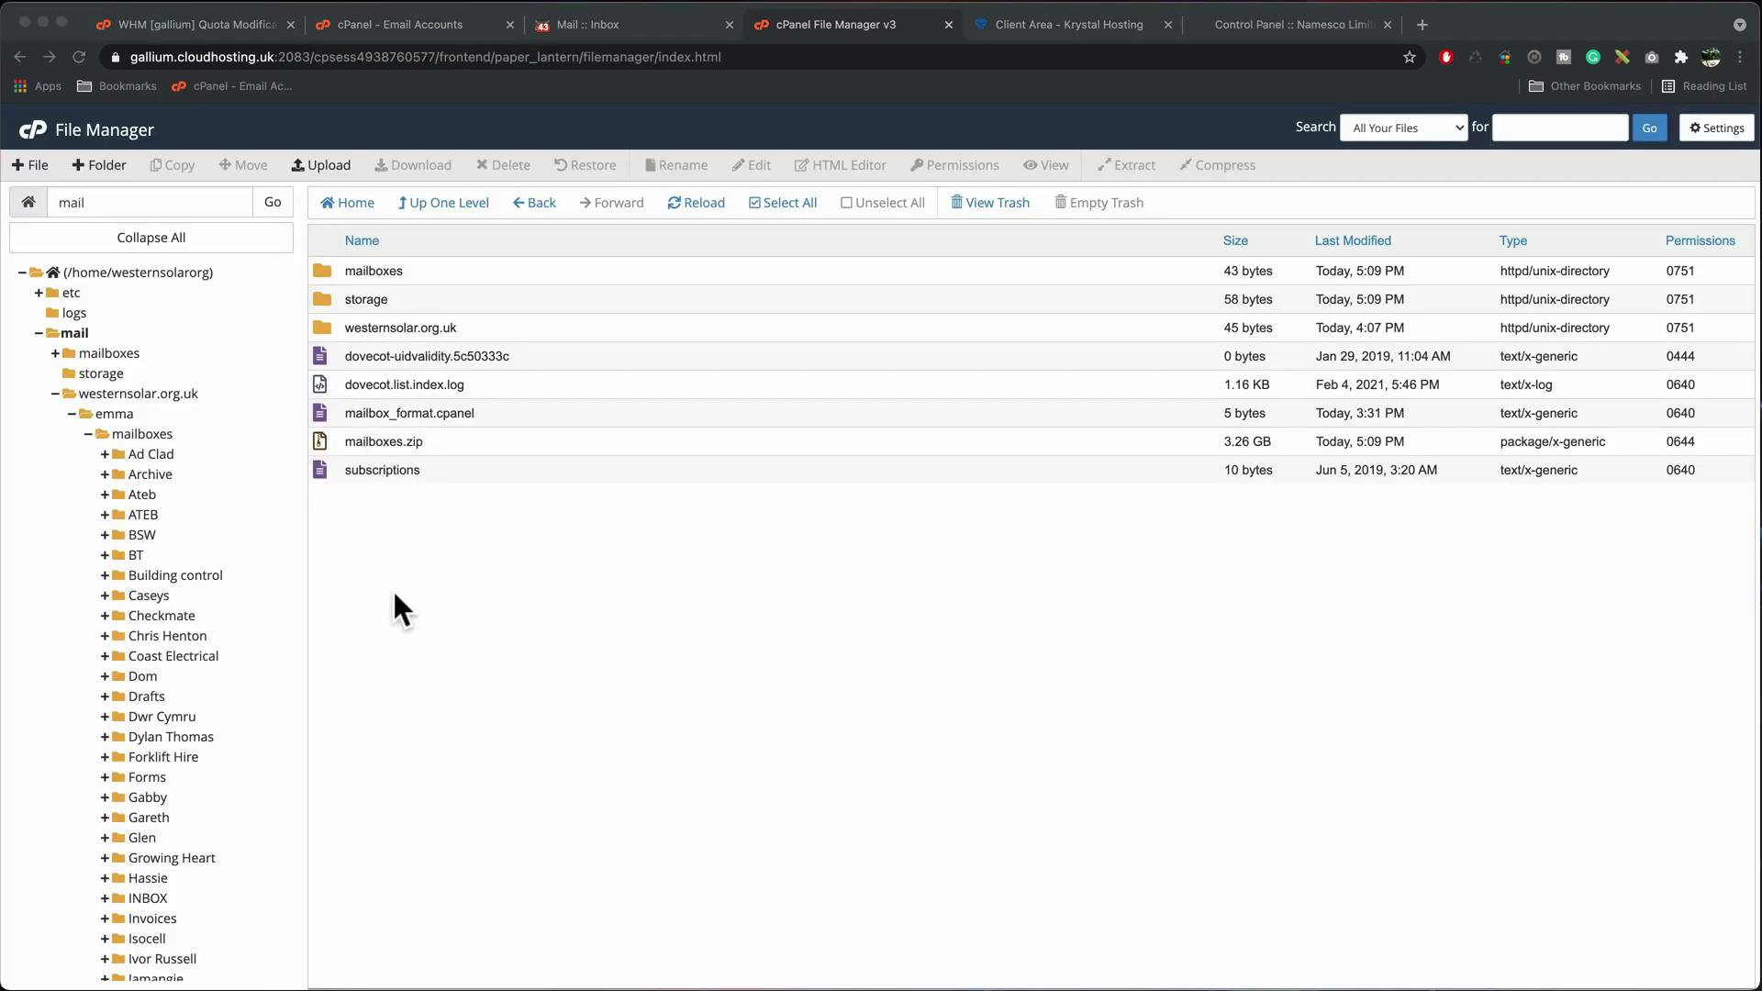
Move mailboxes.zip from the /mail folder to the trash and confirm the deletion.
{"action": "left_click", "coordinate": [320, 443]}
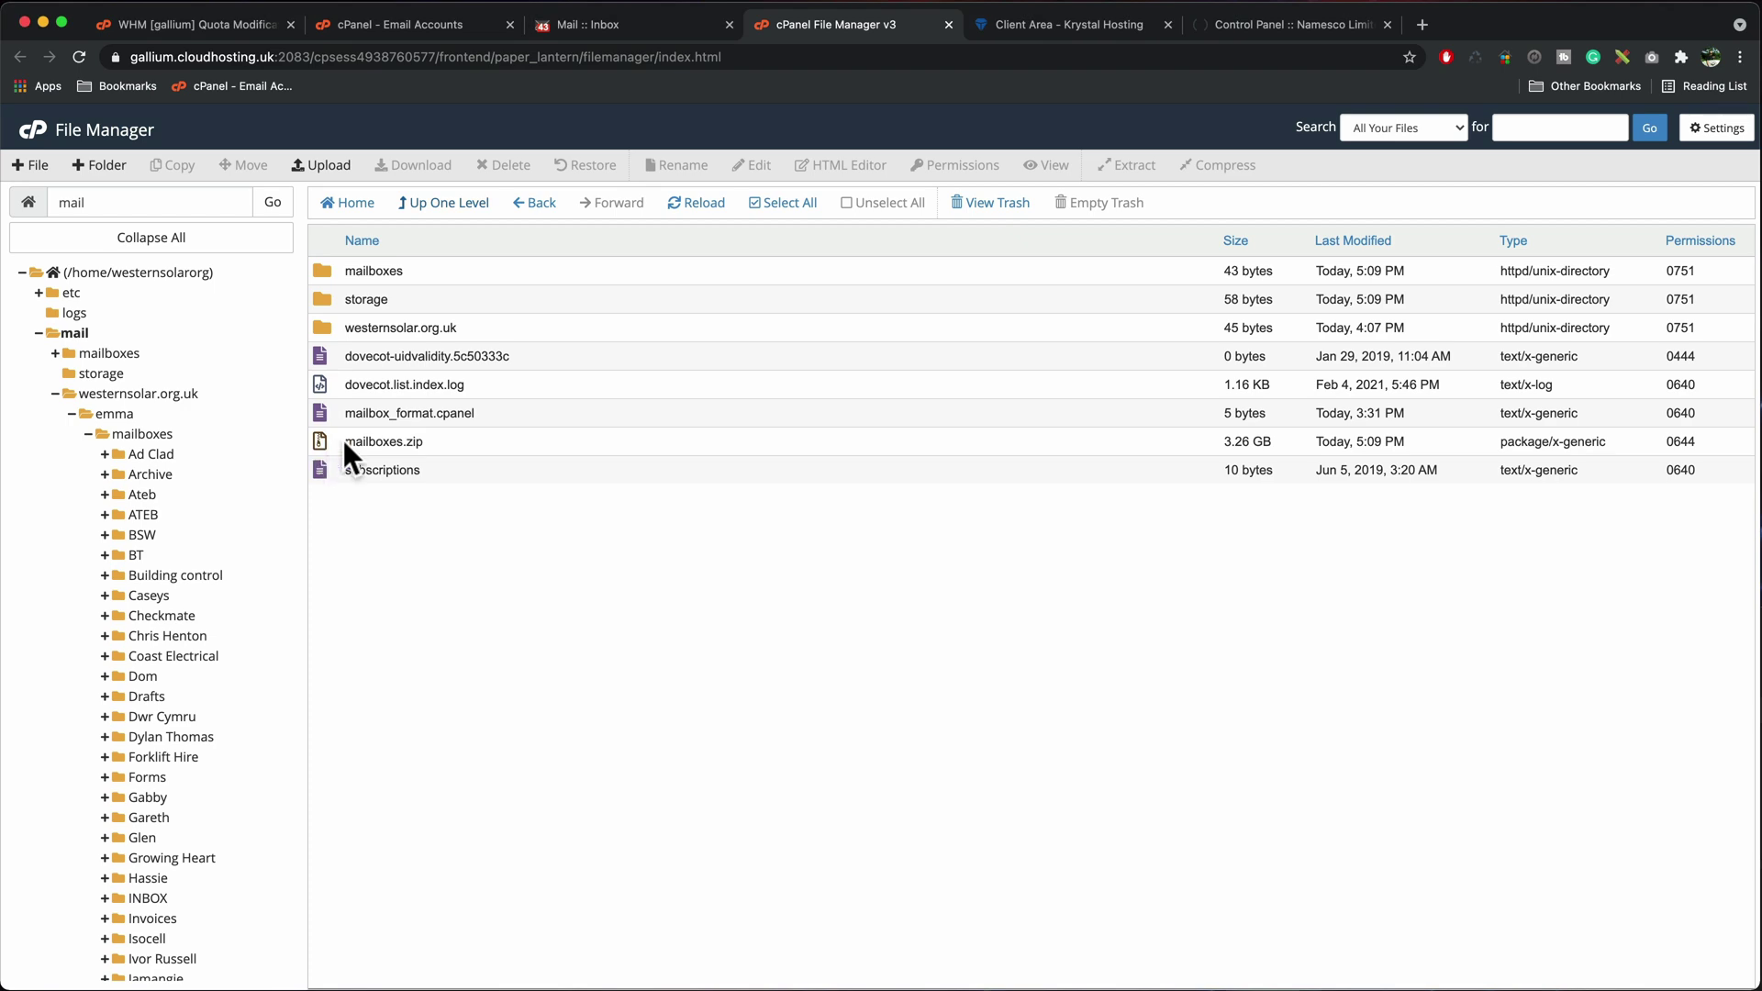
{"action": "left_click", "coordinate": [342, 437]}
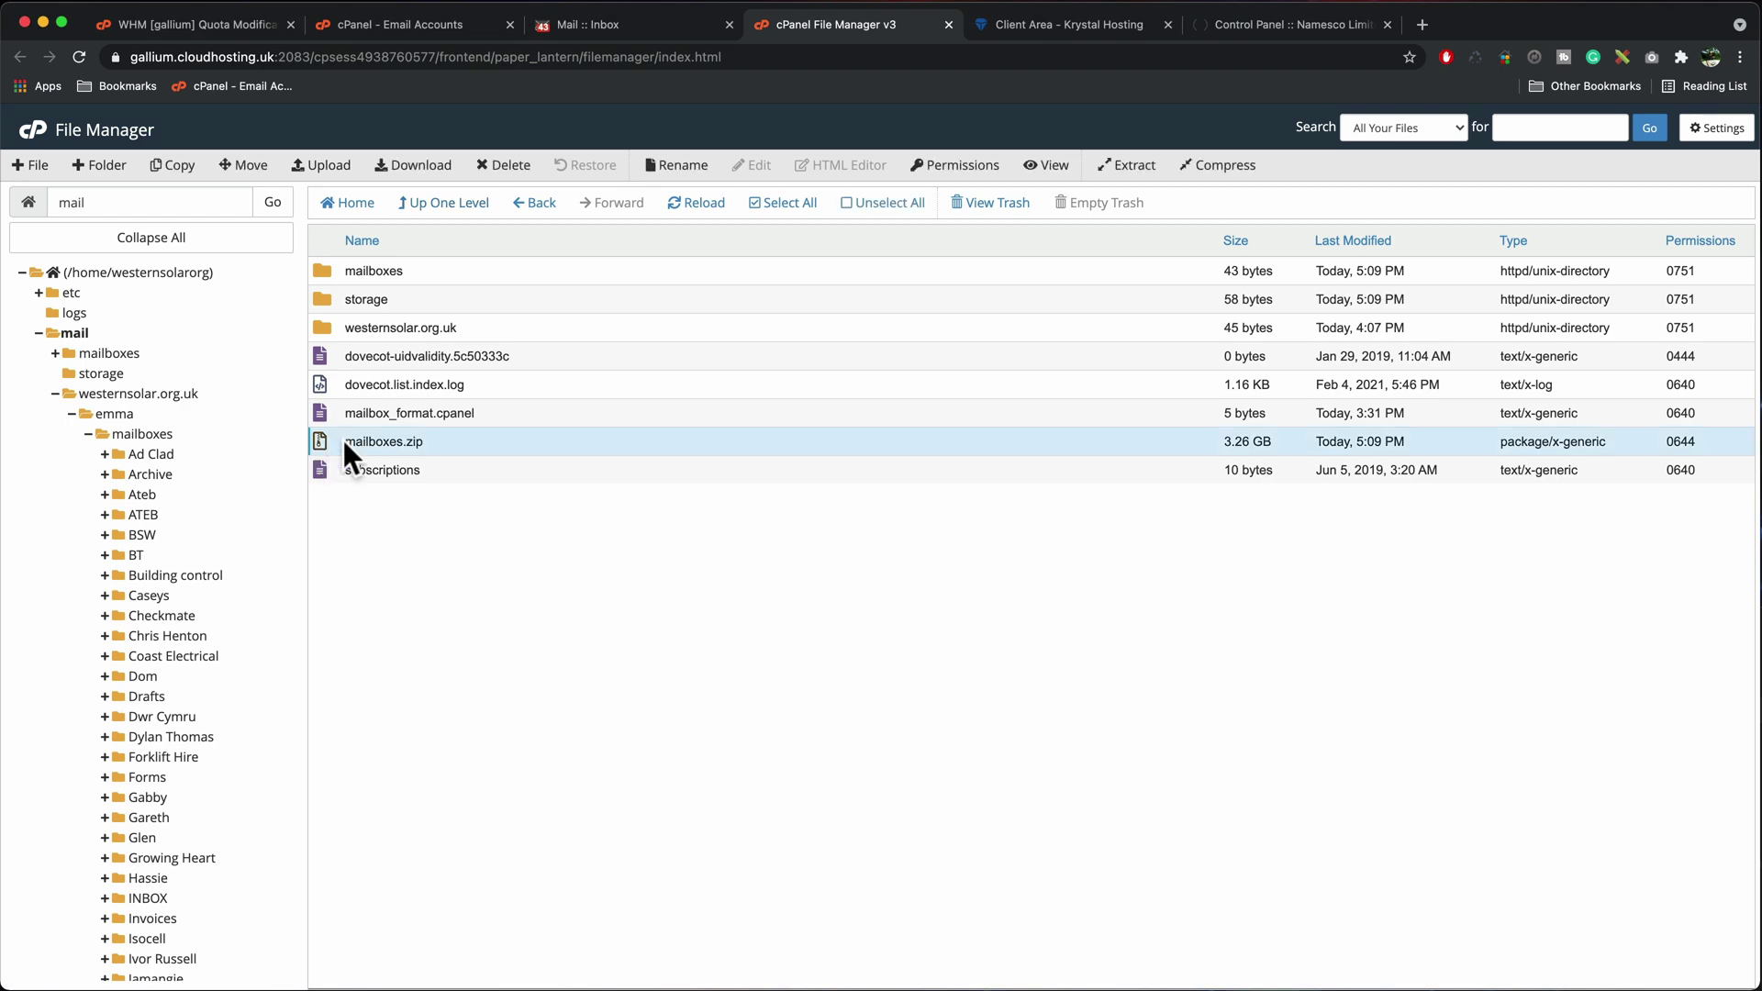
{"action": "left_click", "coordinate": [508, 166]}
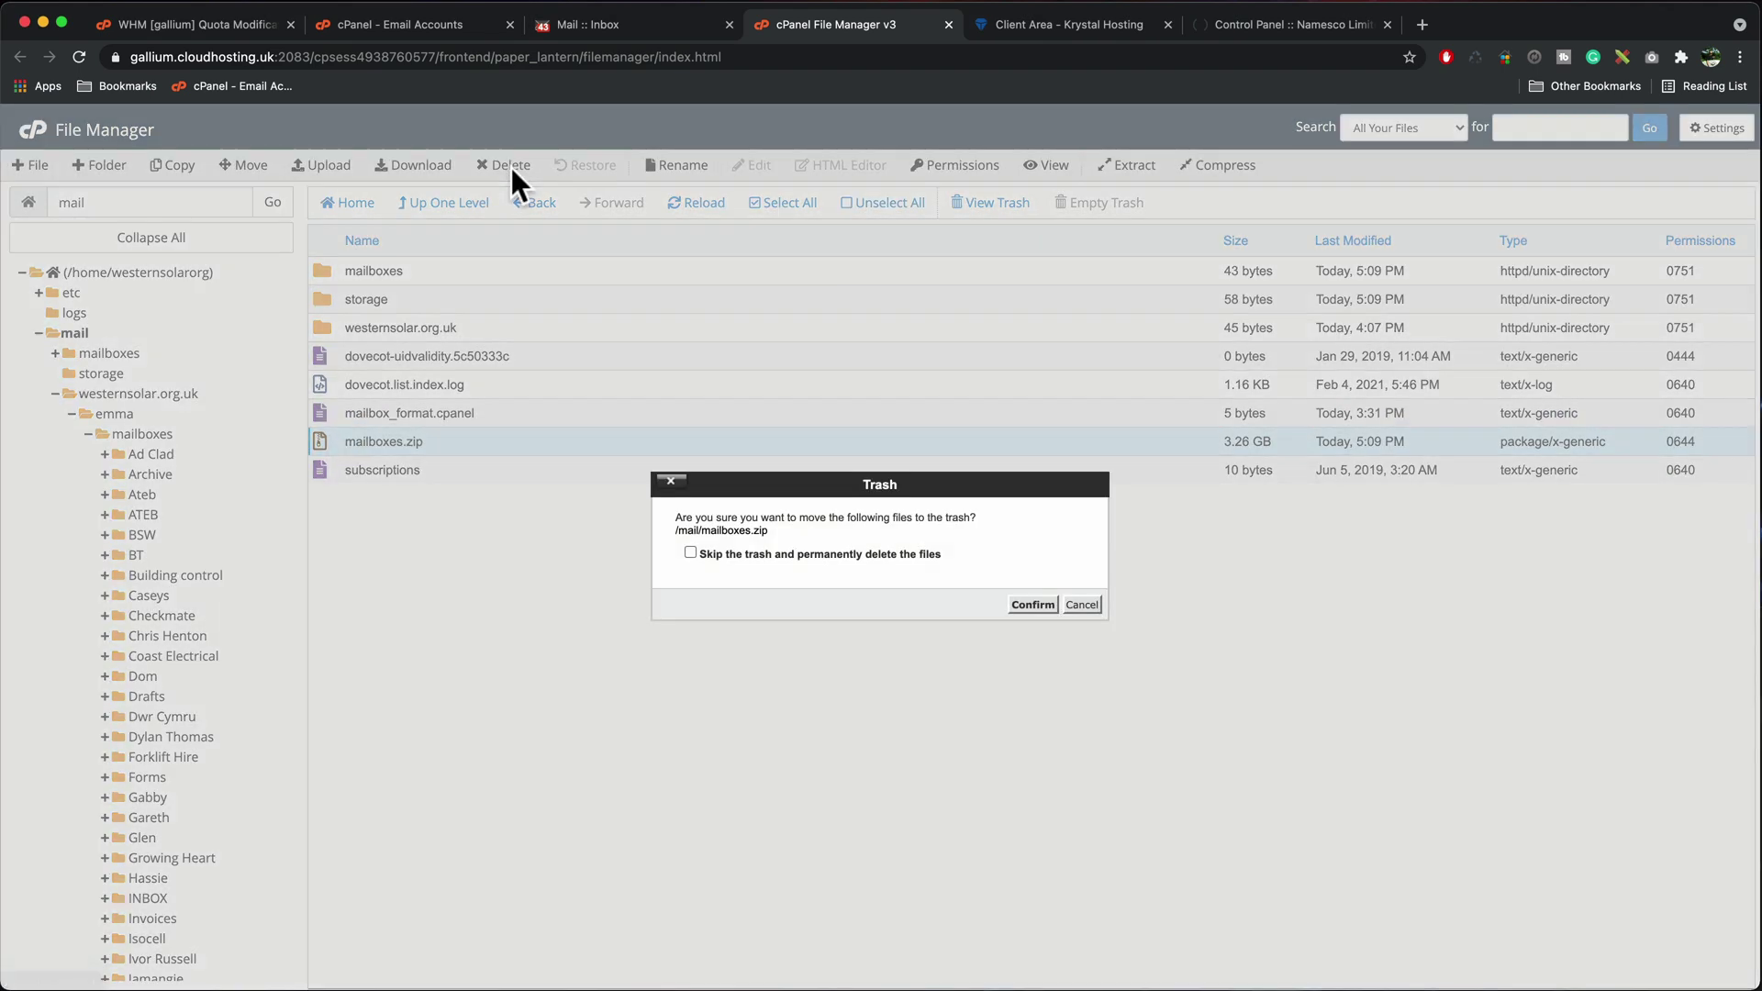
{"action": "left_click", "coordinate": [1032, 605]}
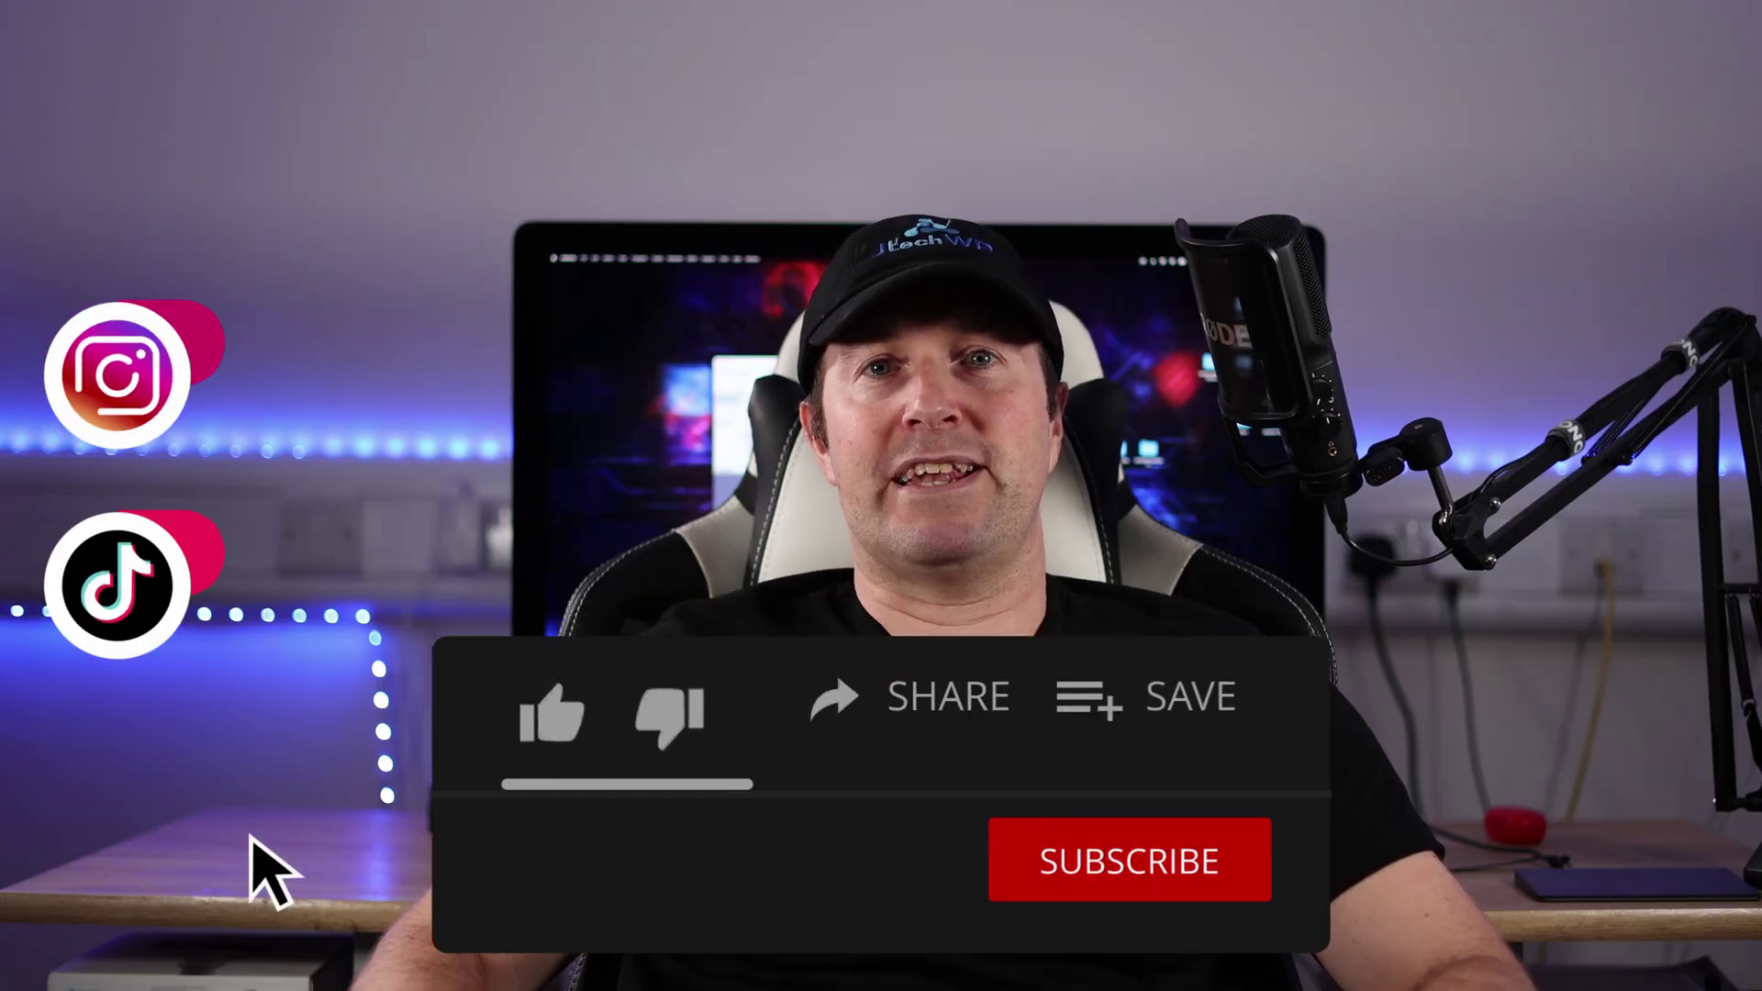